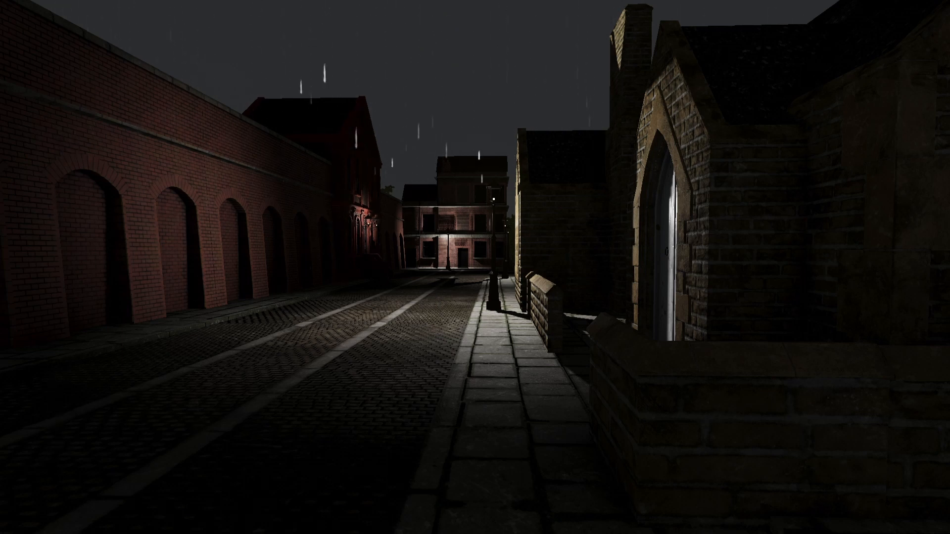
# Step: Walk through the Victorian street in the test level as far as the alley and crossroads, and return to the level editor
pyautogui.press('w')
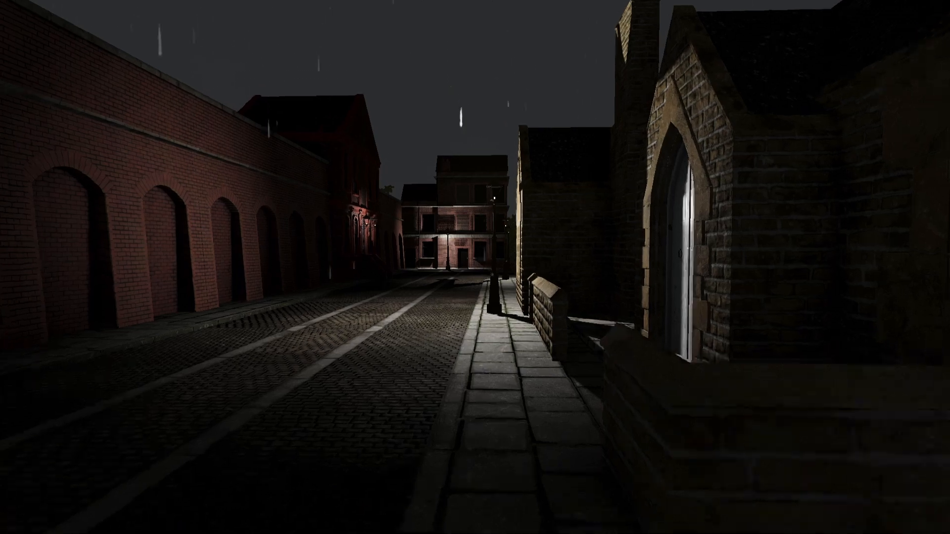
pyautogui.press('w')
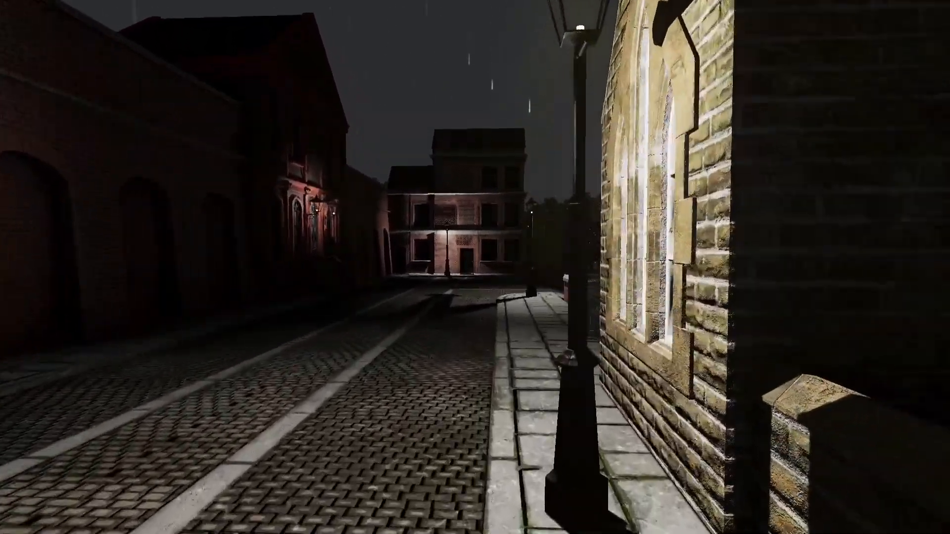
pyautogui.press('w')
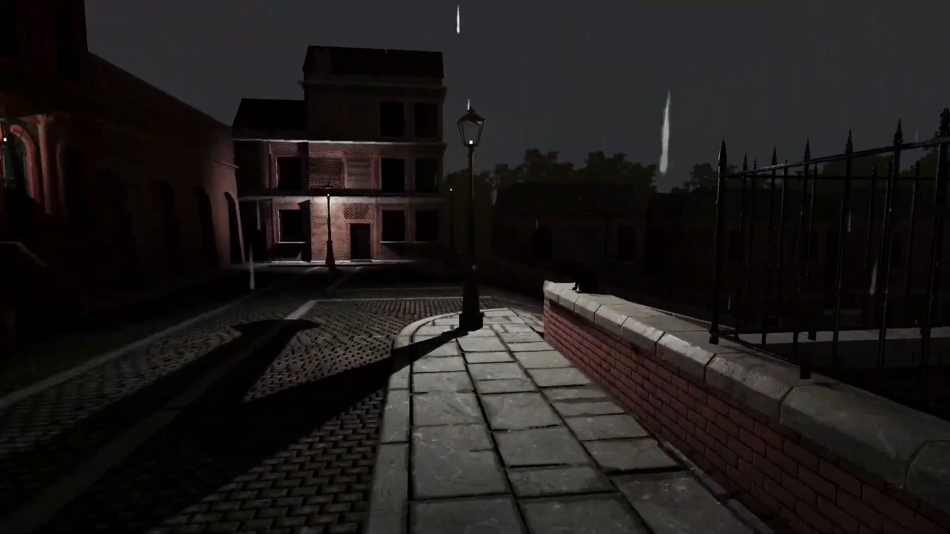
pyautogui.press('w')
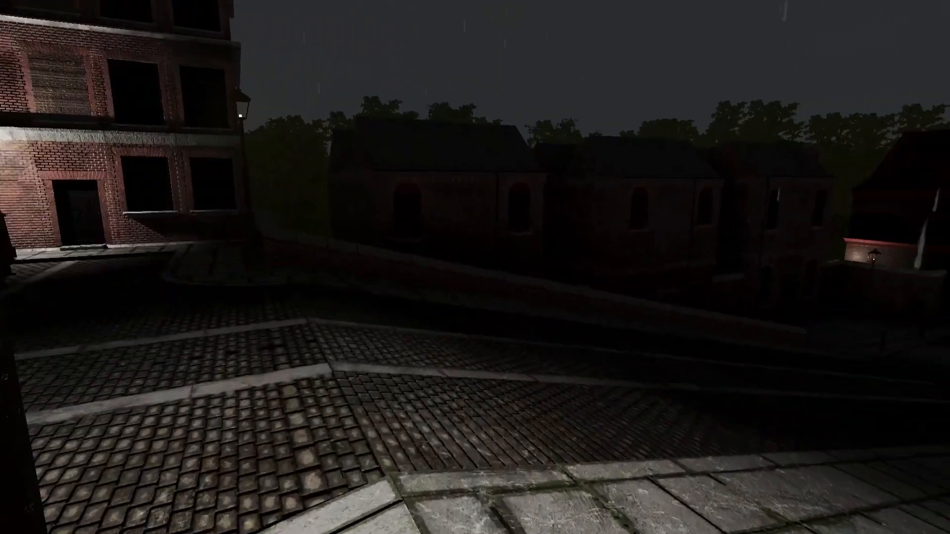
pyautogui.press('w')
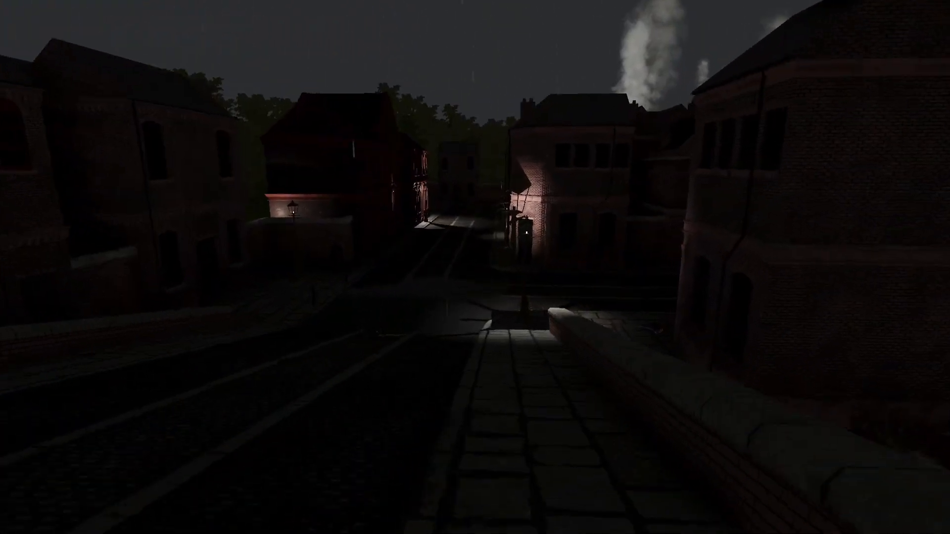
pyautogui.press('w')
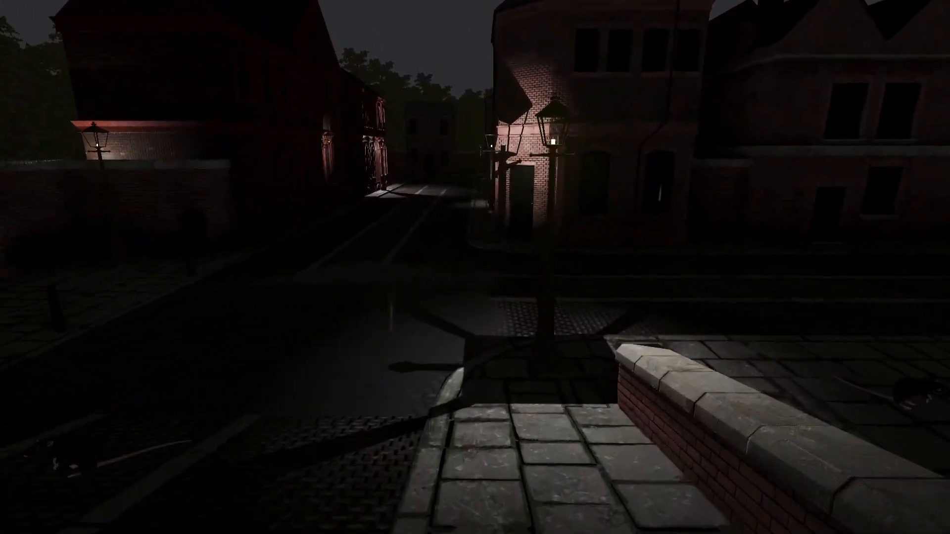
pyautogui.press('w')
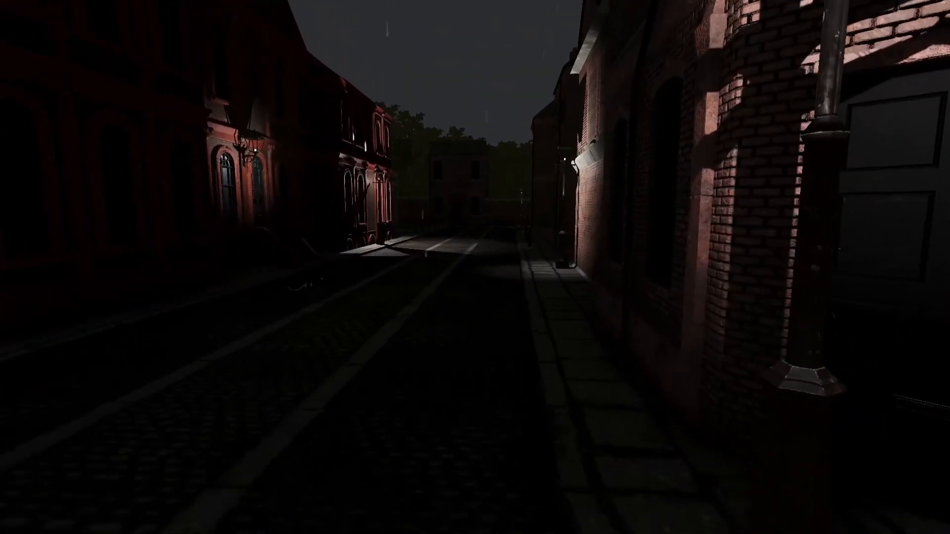
pyautogui.press('w')
pyautogui.press('w')
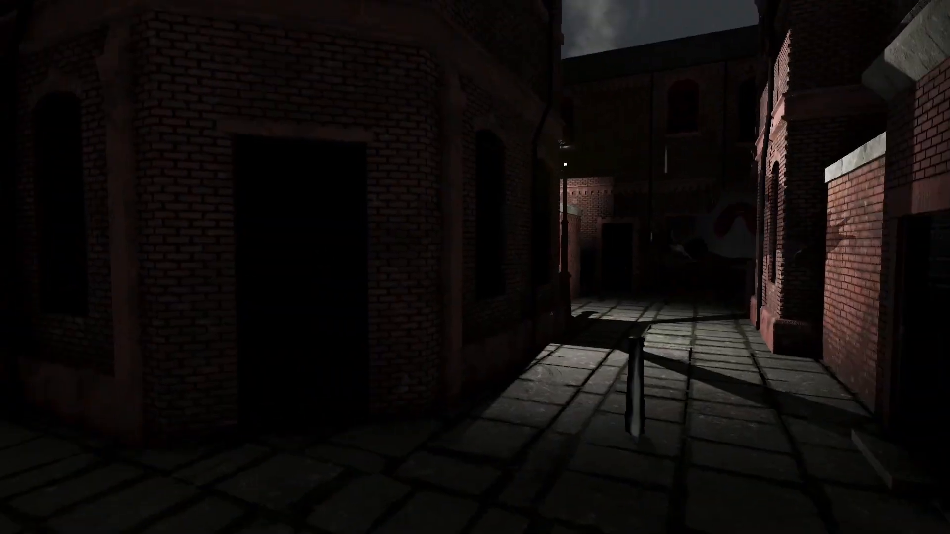
pyautogui.press('w')
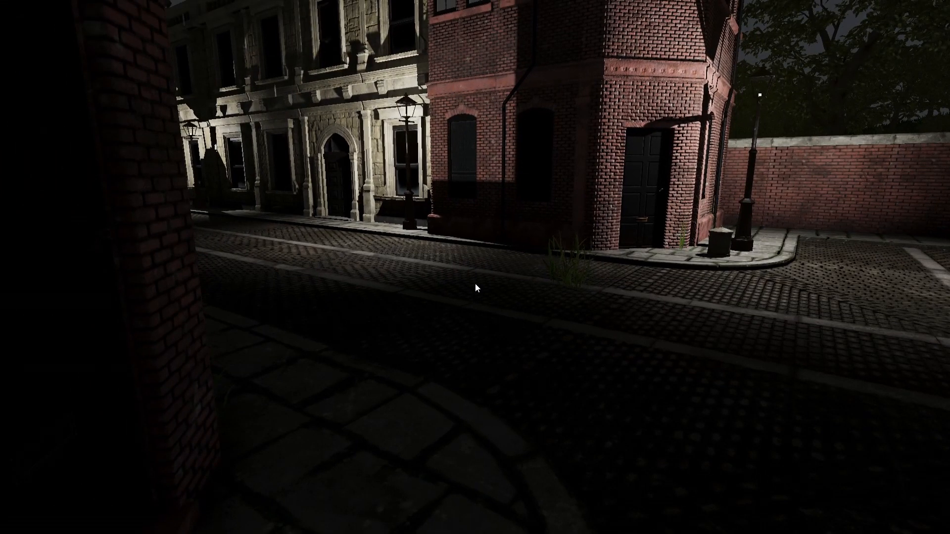
pyautogui.press('Escape')
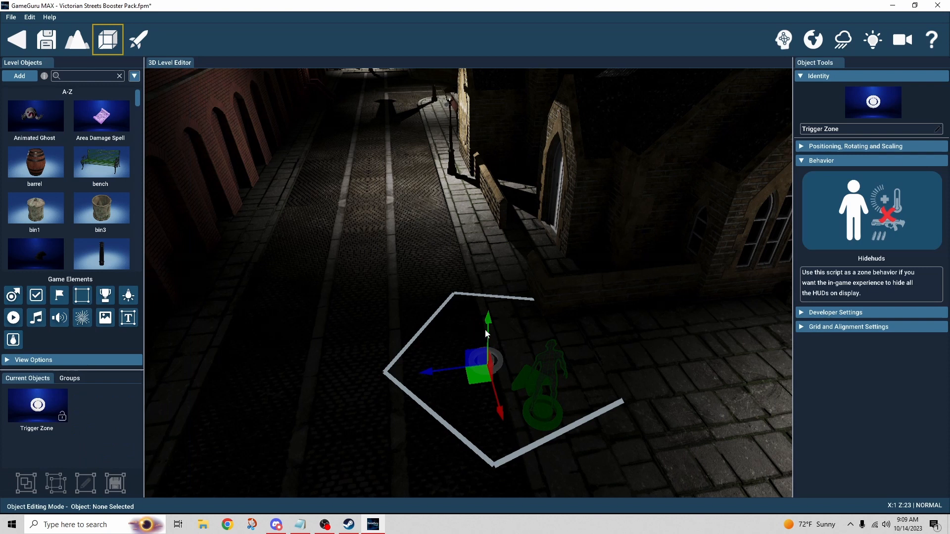
# Step: Select the Animated Ghost floating in the alley beside the brick corner building
pyautogui.moveTo(379, 342); pyautogui.dragTo(368, 324, button='right')
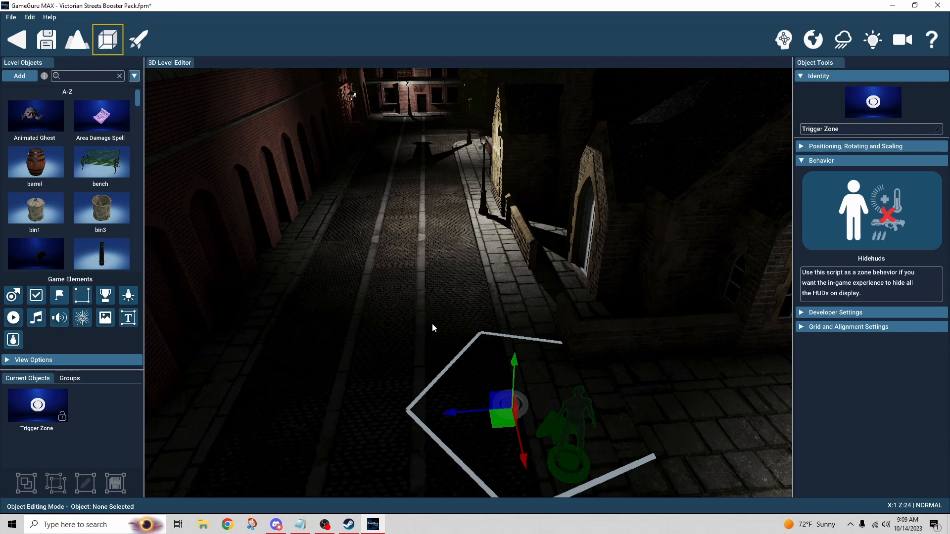
pyautogui.moveTo(431, 322); pyautogui.dragTo(398, 237, button='right')
pyautogui.press('w')
pyautogui.press('w')
pyautogui.click(393, 225)
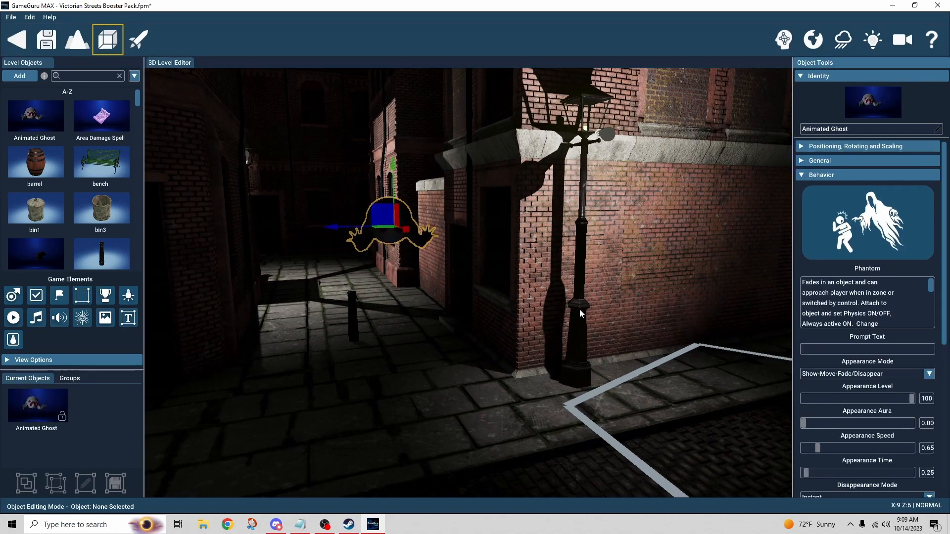
pyautogui.moveTo(580, 309); pyautogui.dragTo(510, 285, button='right')
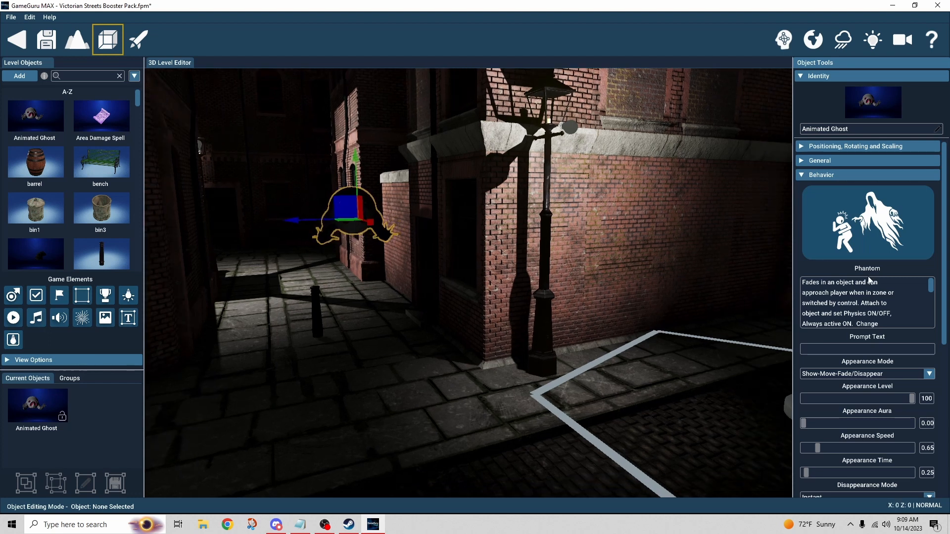
# Step: Show the visual logic connections and inspect the link between the Animated Ghost and the trigger zone in the street
pyautogui.click(783, 39)
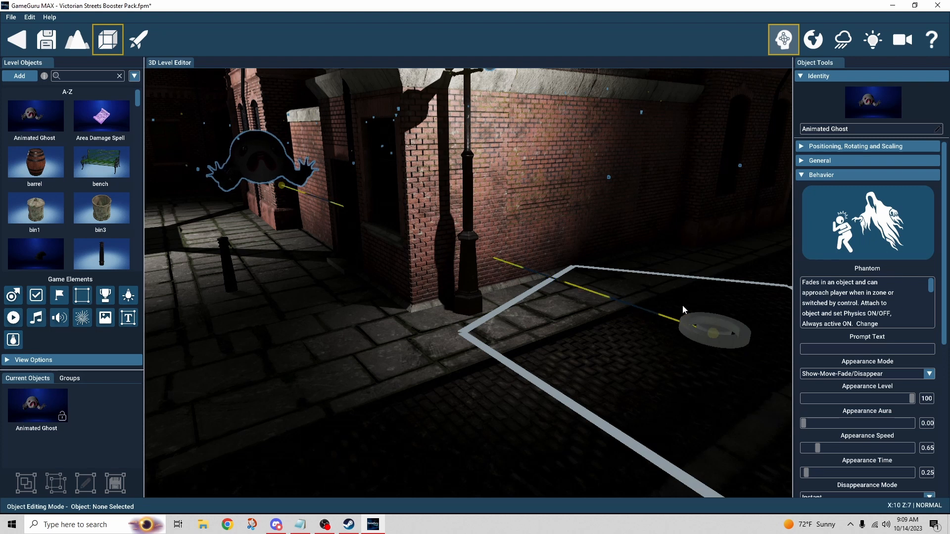
pyautogui.press('d')
pyautogui.press('s')
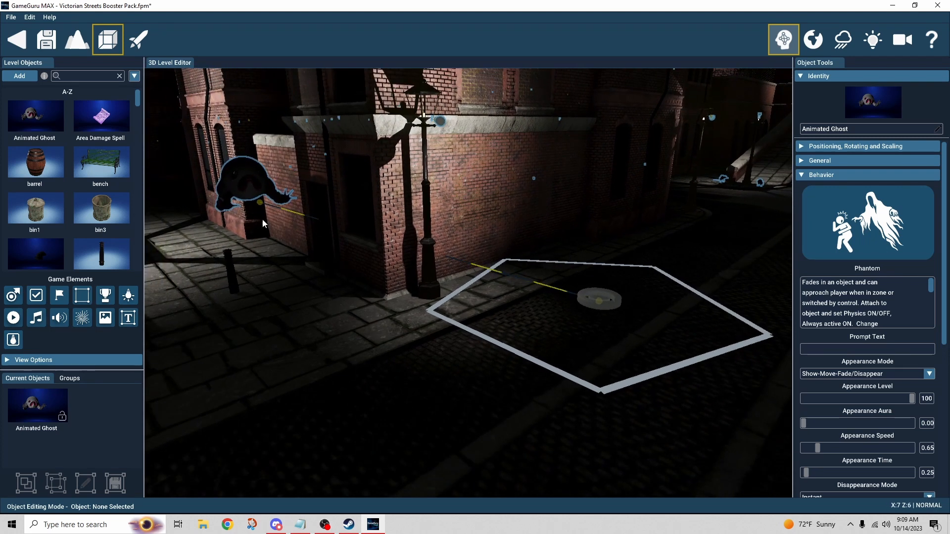
pyautogui.press('w')
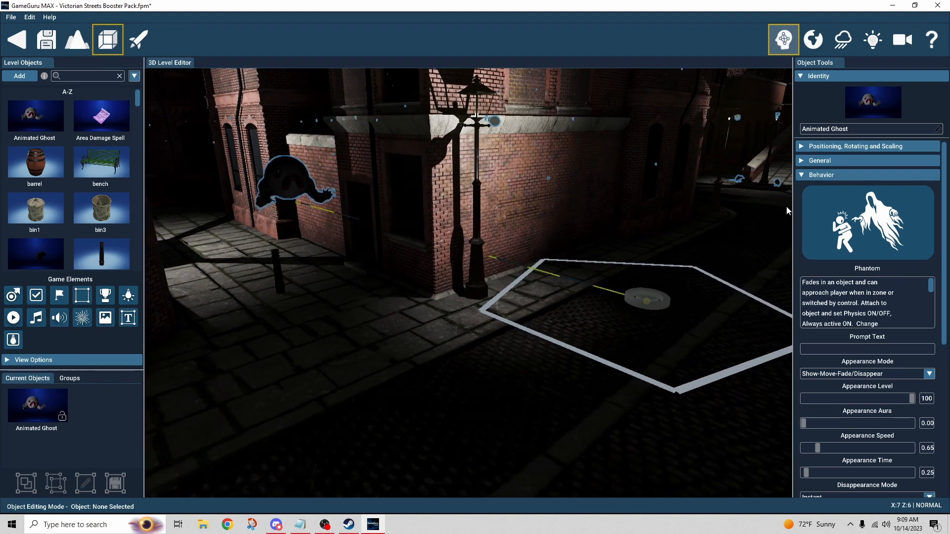
# Step: Display the Animated Ghost's General physics settings and hide the visual logic connections
pyautogui.click(812, 175)
pyautogui.click(819, 160)
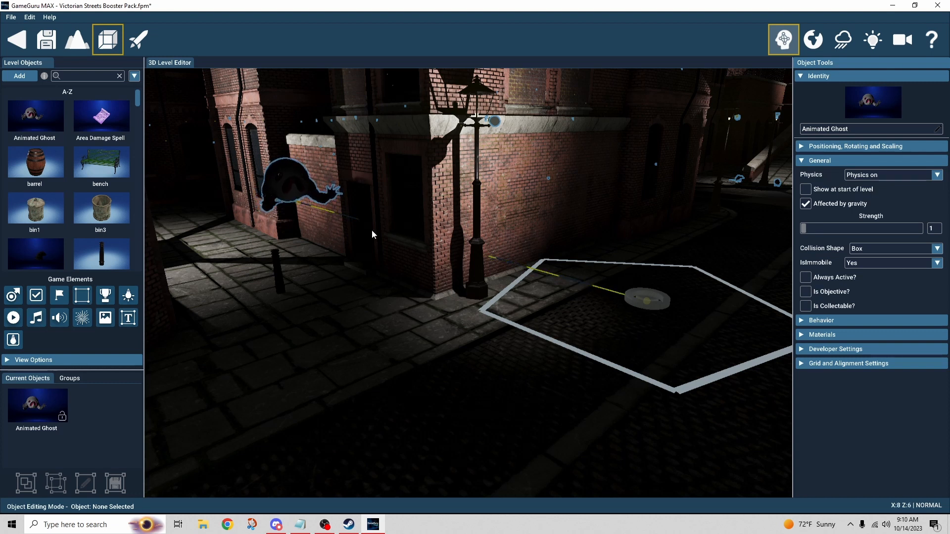
pyautogui.click(783, 41)
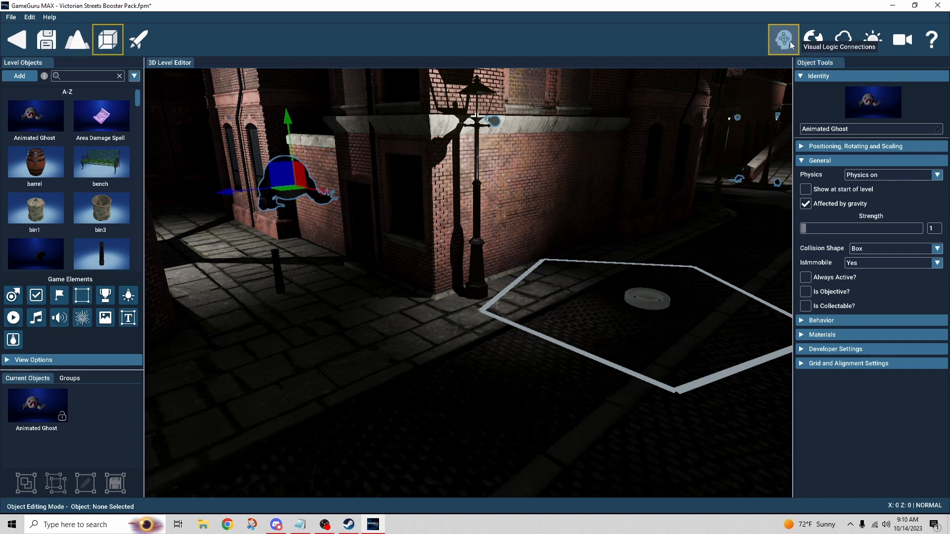
# Step: Move the Animated Ghost slightly within the alley
pyautogui.moveTo(668, 173); pyautogui.dragTo(532, 203, button='right')
pyautogui.press('w')
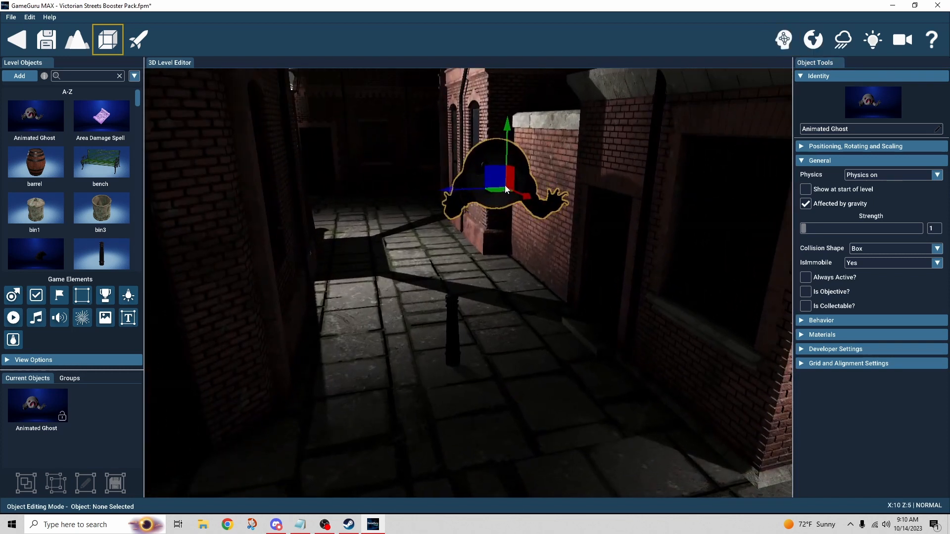
pyautogui.moveTo(500, 182); pyautogui.dragTo(489, 200)
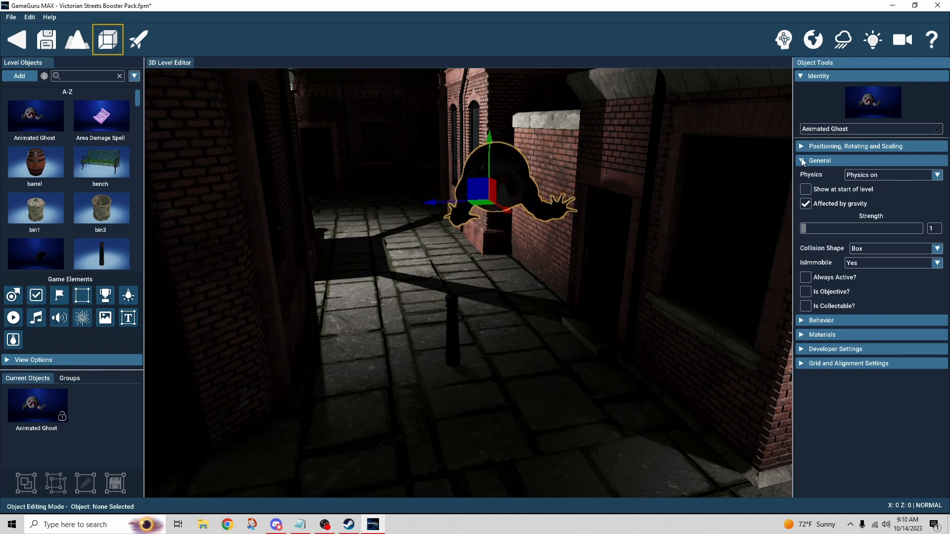
# Step: Review the Animated Ghost's Phantom behavior description and the available Appearance Mode options, keeping Show-Move-Fade/Disappear
pyautogui.click(816, 161)
pyautogui.click(822, 175)
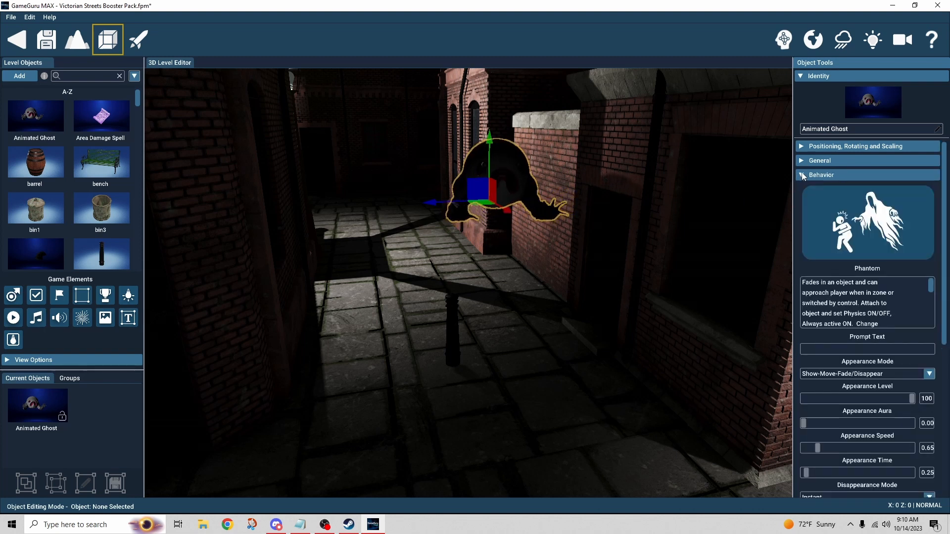
pyautogui.scroll(-2, 930, 321)
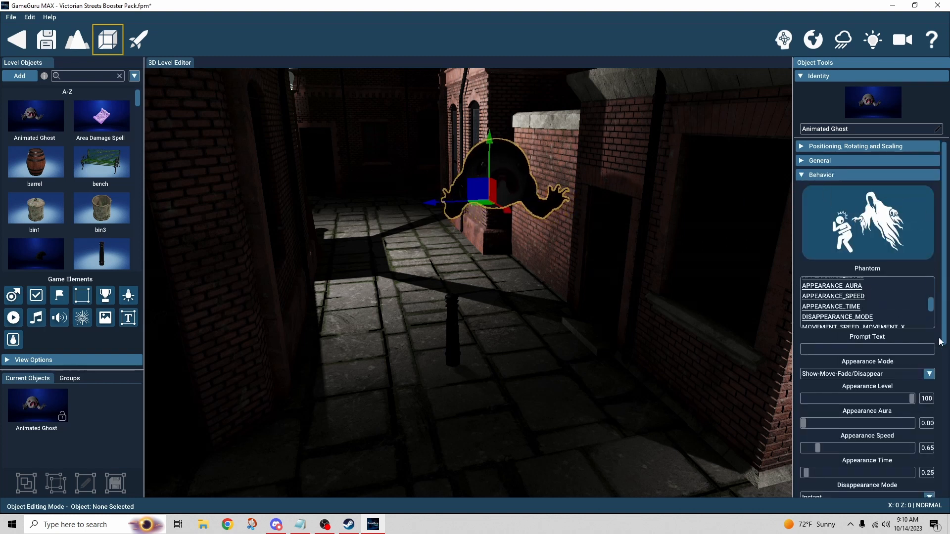
pyautogui.scroll(-4, 872, 239)
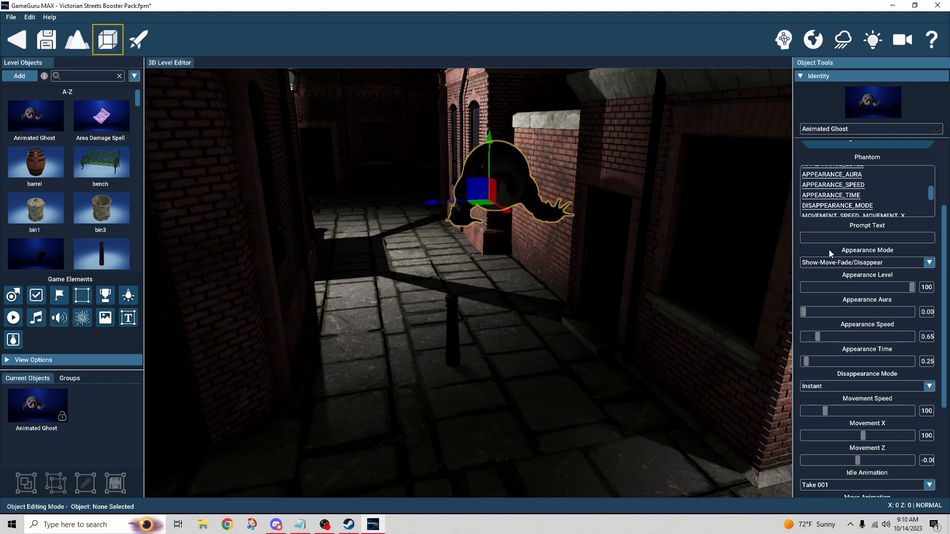
pyautogui.click(930, 264)
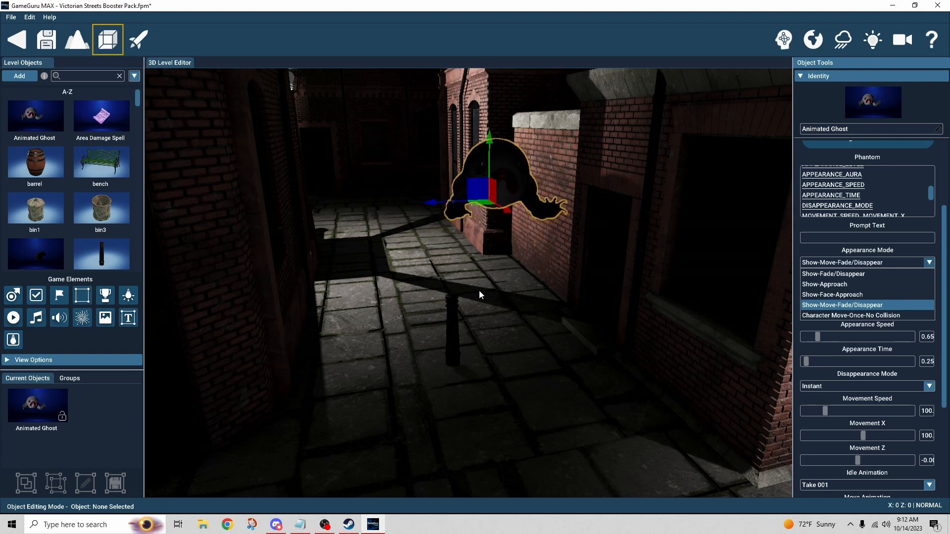
pyautogui.click(798, 302)
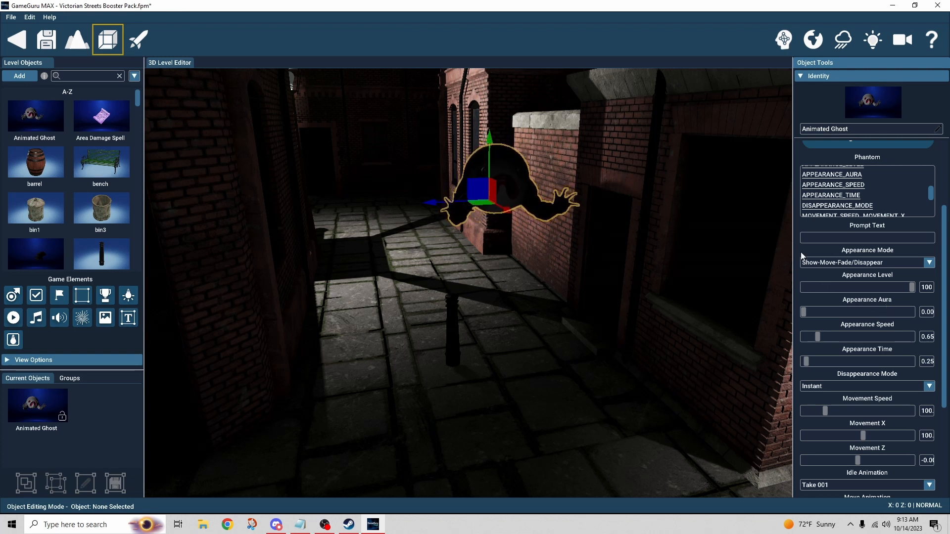
# Step: Set the emissive color of the Animated Ghost's material to dark green, R 46, G 93, B 43
pyautogui.scroll(3, 796, 223)
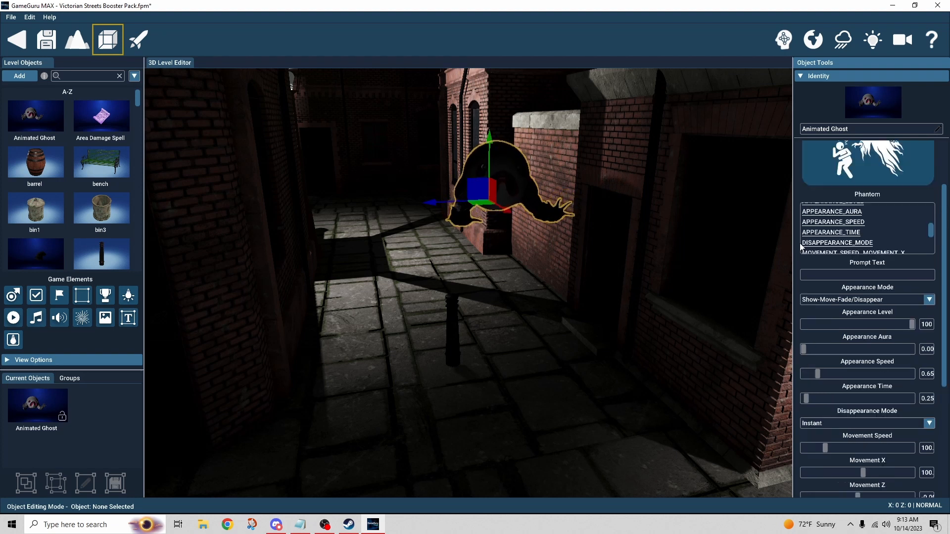
pyautogui.click(798, 176)
pyautogui.click(821, 189)
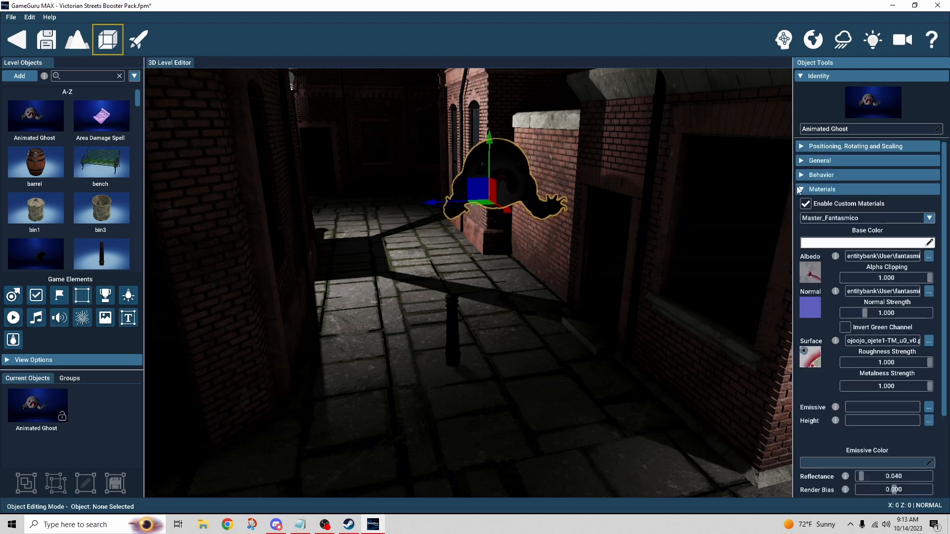
pyautogui.scroll(-2, 903, 410)
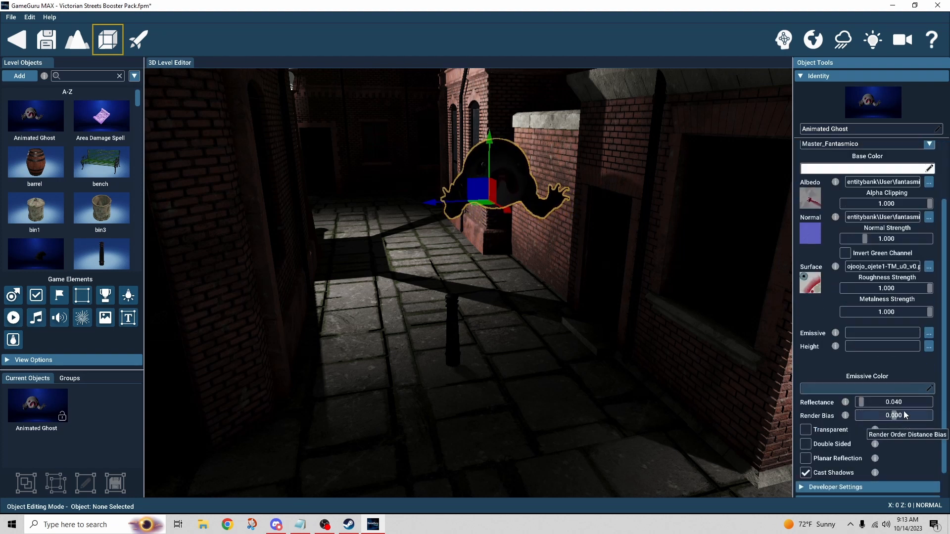
pyautogui.click(862, 390)
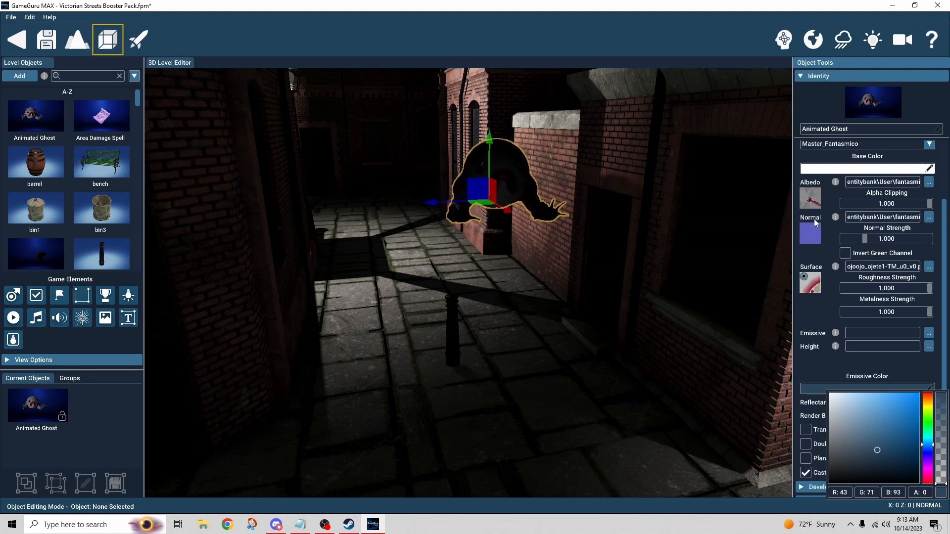
pyautogui.click(928, 421)
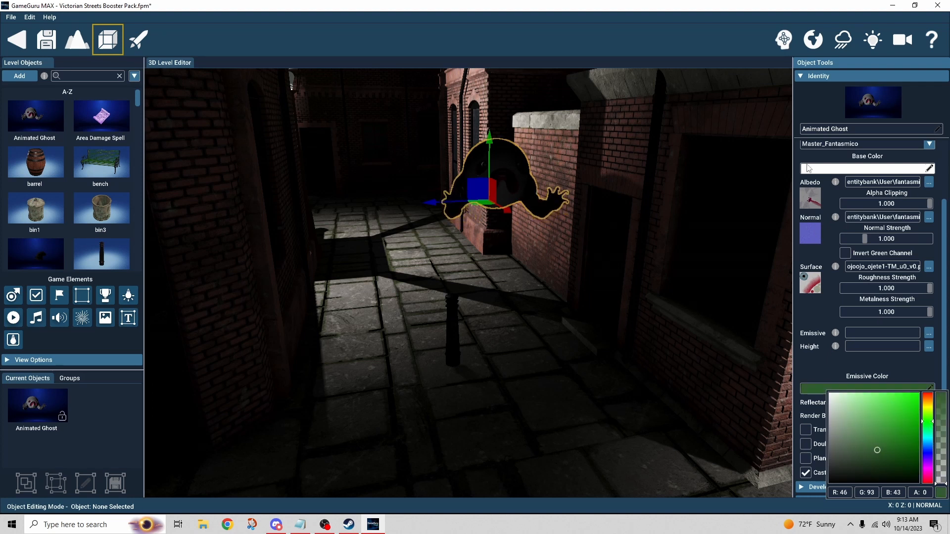
# Step: Review the Animated Ghost's Phantom appearance settings and its Disappearance Mode options, keeping Instant
pyautogui.scroll(3, 803, 158)
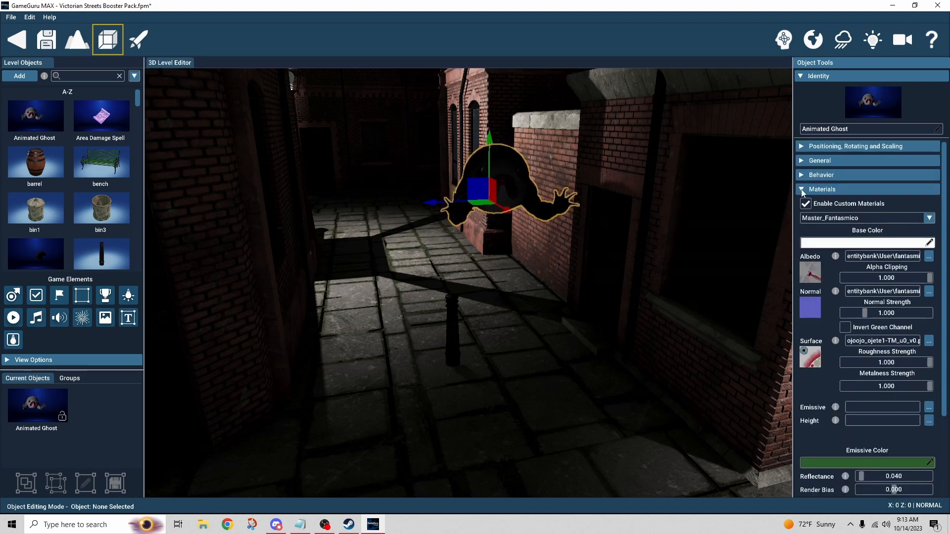
pyautogui.click(802, 175)
pyautogui.scroll(-5, 871, 375)
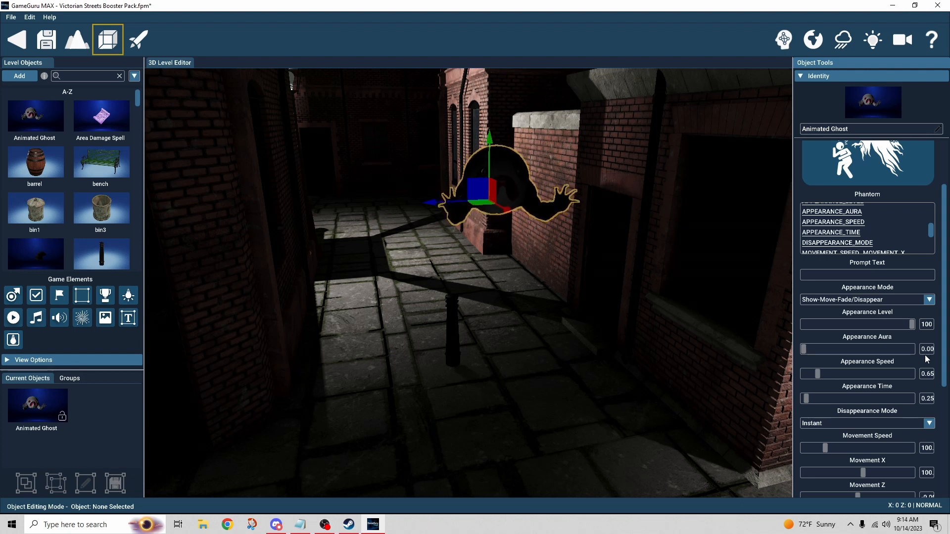
pyautogui.scroll(-1, 916, 357)
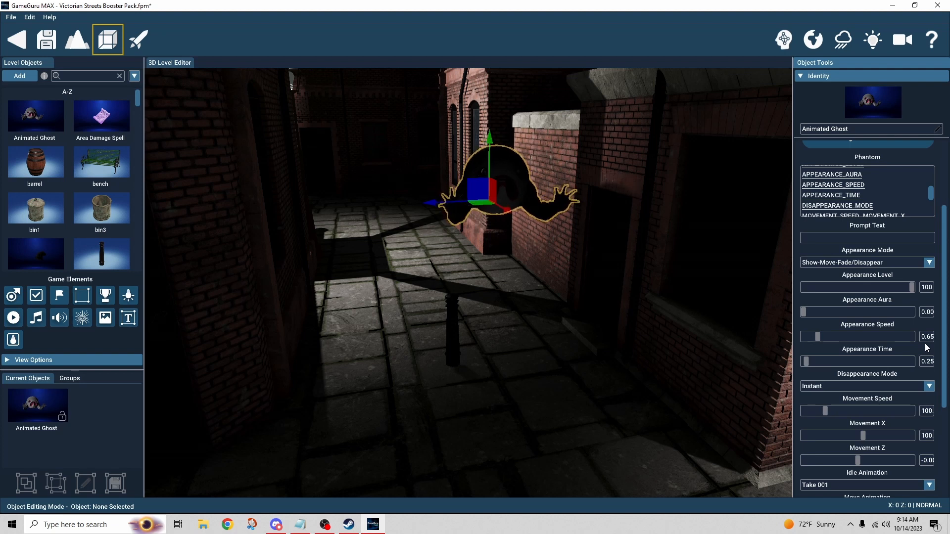
pyautogui.scroll(-1, 927, 348)
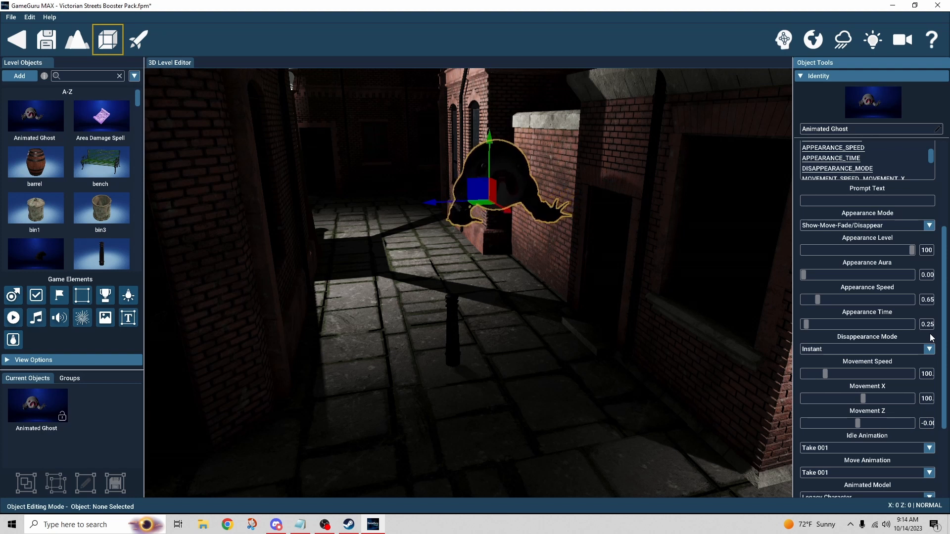
pyautogui.scroll(-1, 931, 338)
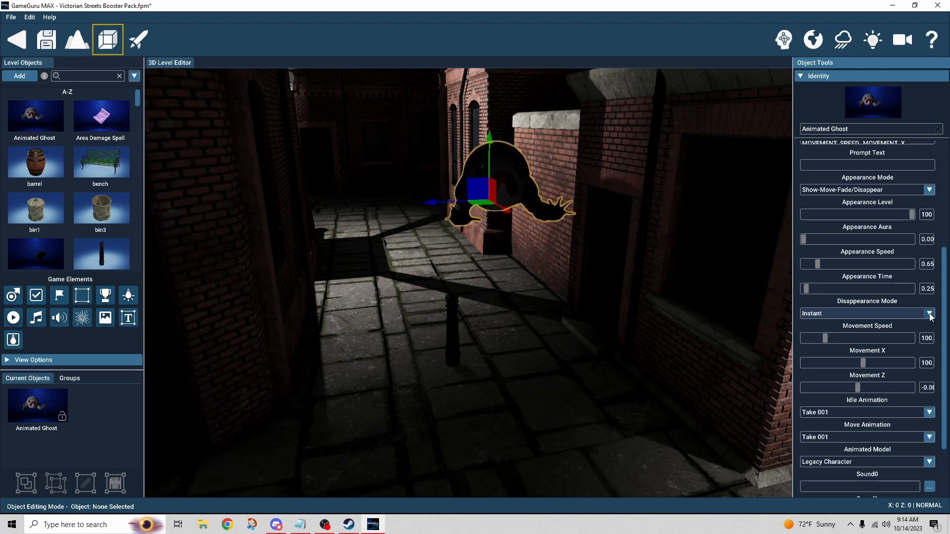
pyautogui.click(930, 315)
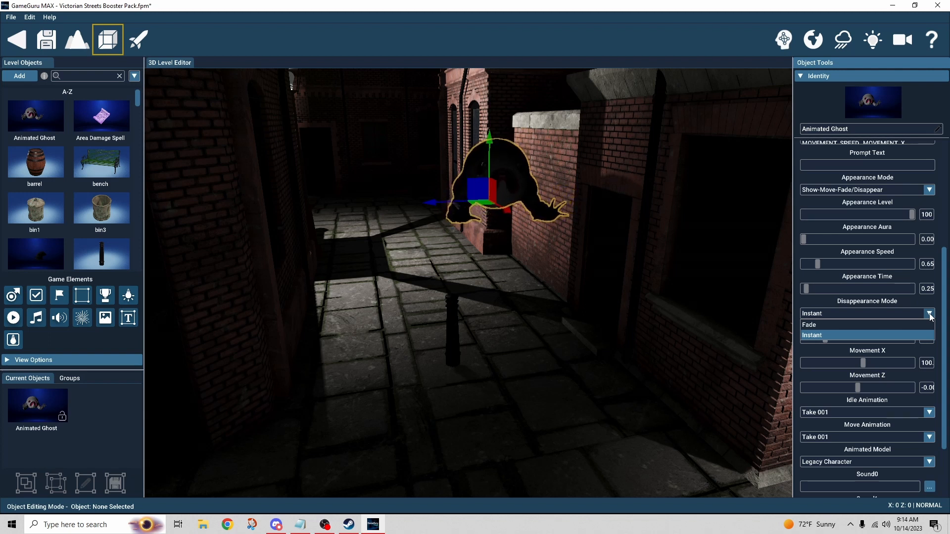
pyautogui.click(930, 315)
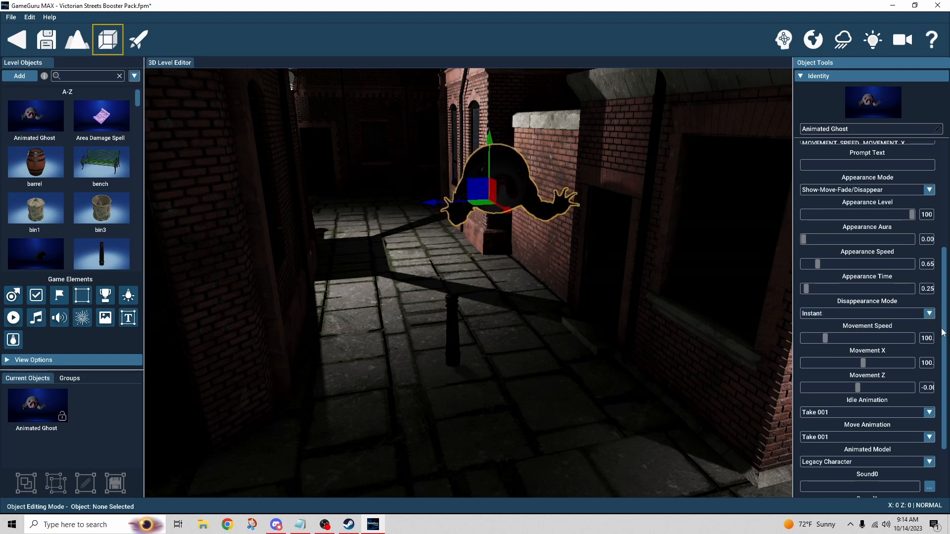
# Step: Examine the Phantom movement and animation settings and recheck the Appearance Mode options, keeping Show-Move-Fade/Disappear
pyautogui.scroll(-3, 940, 333)
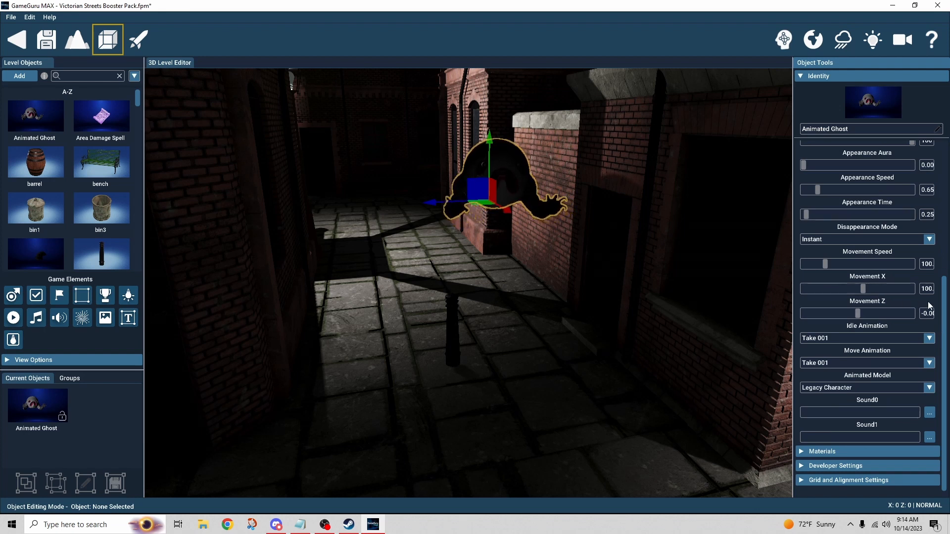
pyautogui.scroll(2, 929, 306)
pyautogui.scroll(7, 931, 302)
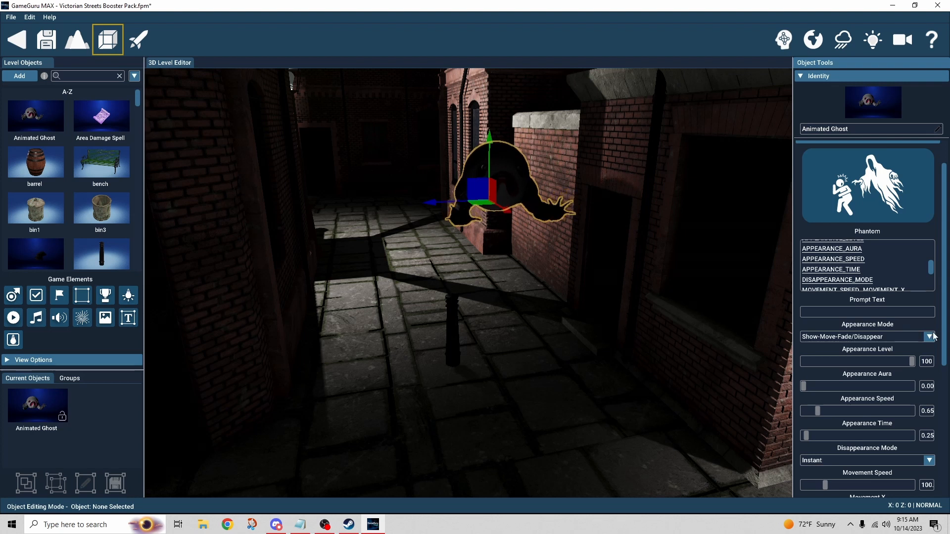
pyautogui.click(932, 340)
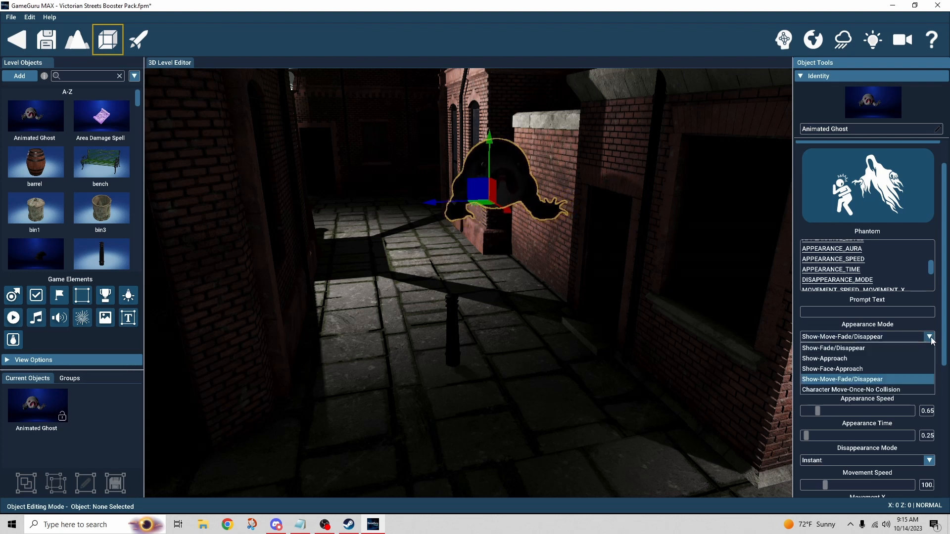
pyautogui.click(931, 339)
pyautogui.scroll(-4, 935, 349)
pyautogui.scroll(-4, 944, 379)
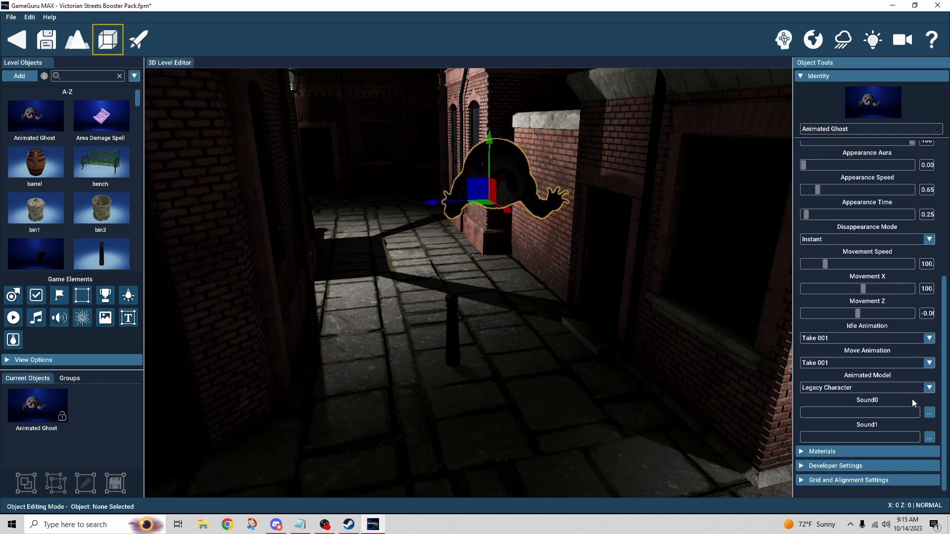
# Step: Check the Animated Model options of the Animated Ghost, keeping Legacy Character, and reread the Phantom description
pyautogui.moveTo(475, 218); pyautogui.dragTo(490, 287, button='right')
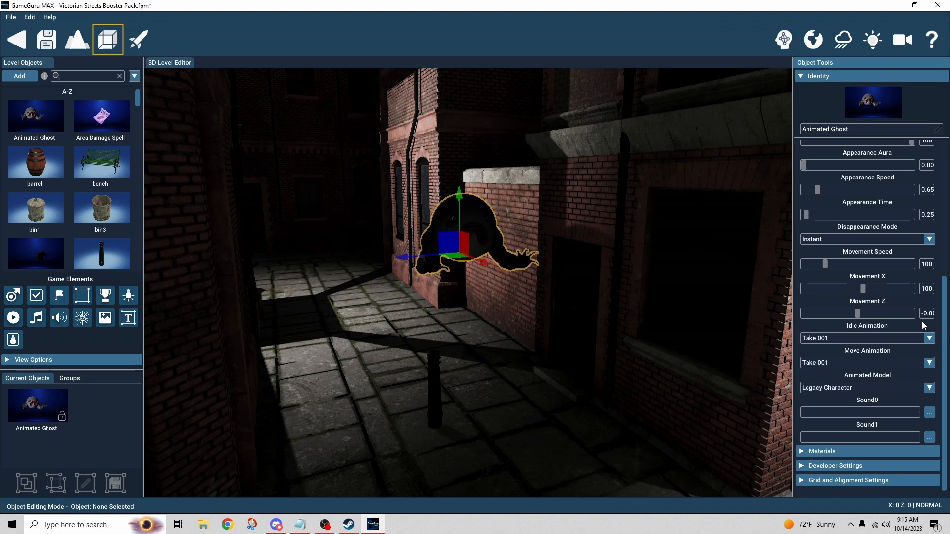
pyautogui.scroll(-1, 922, 322)
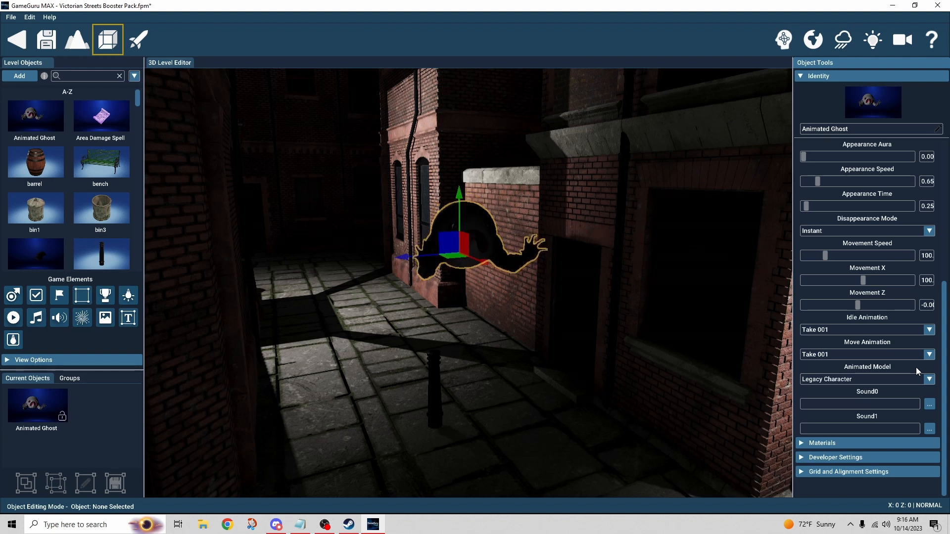
pyautogui.click(894, 379)
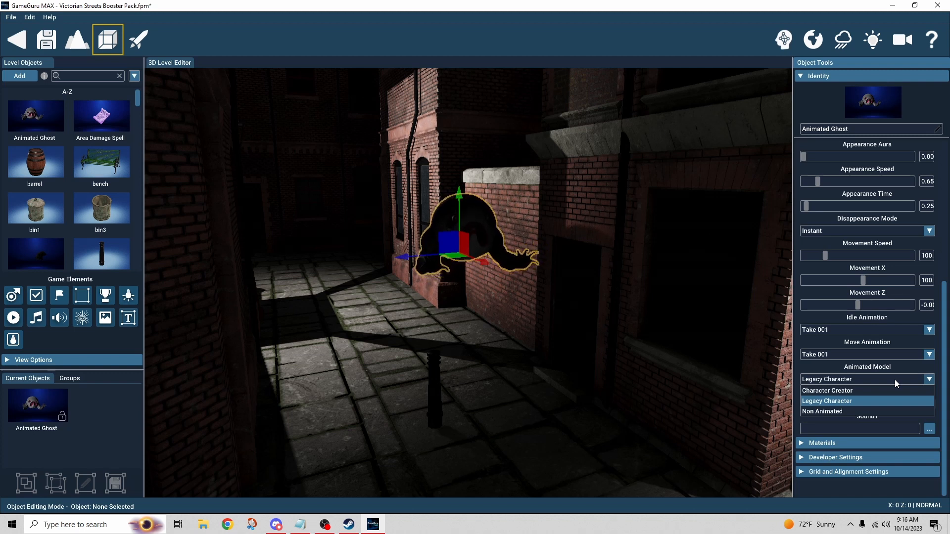
pyautogui.click(895, 379)
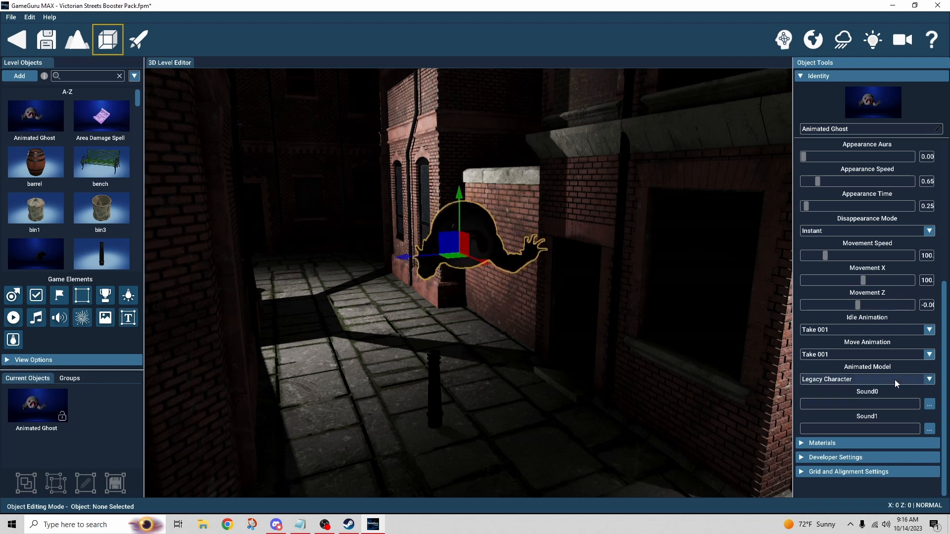
pyautogui.scroll(5, 911, 375)
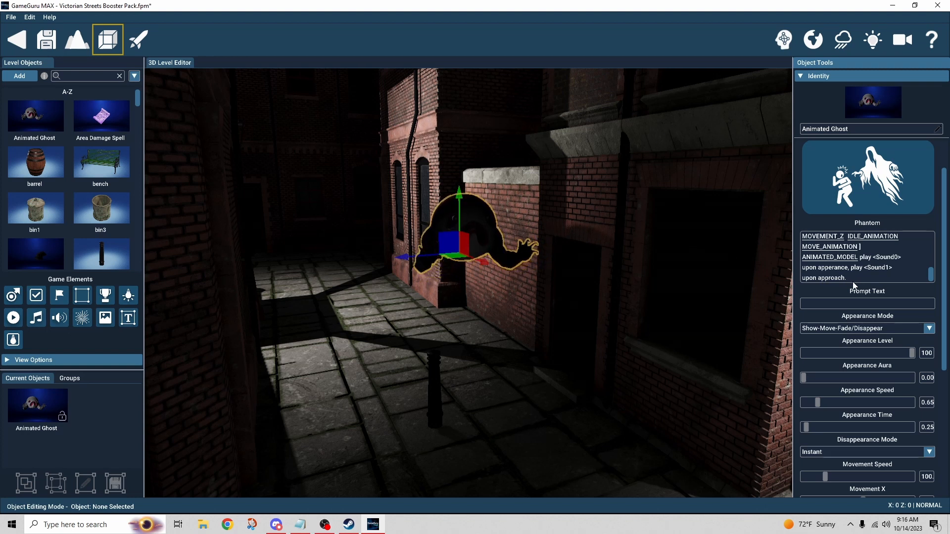
# Step: Locate and select the Tall man character on the pavement beside the lamplit stone building
pyautogui.click(557, 452)
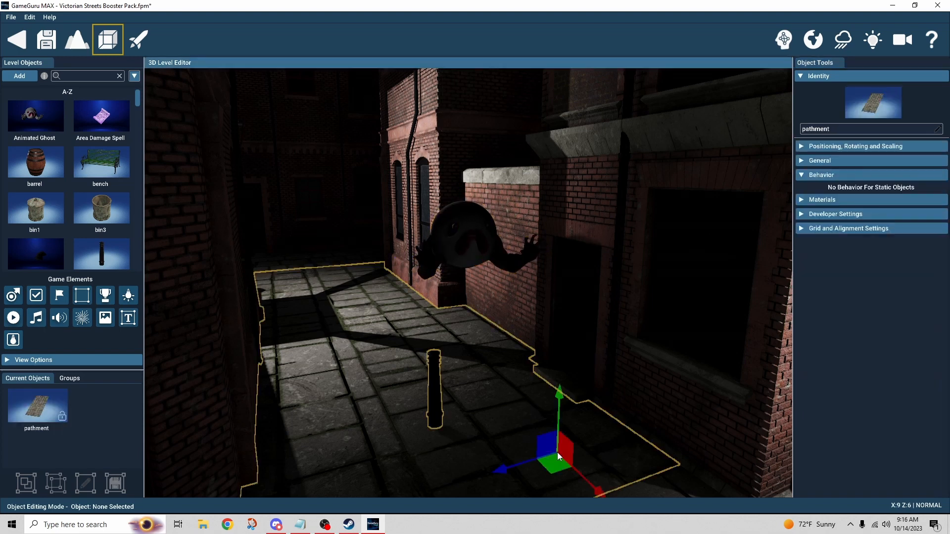
pyautogui.press('s')
pyautogui.moveTo(557, 453)
pyautogui.mouseDown(button='right')
pyautogui.moveTo(553, 474)
pyautogui.moveTo(560, 452)
pyautogui.mouseUp(button='right')
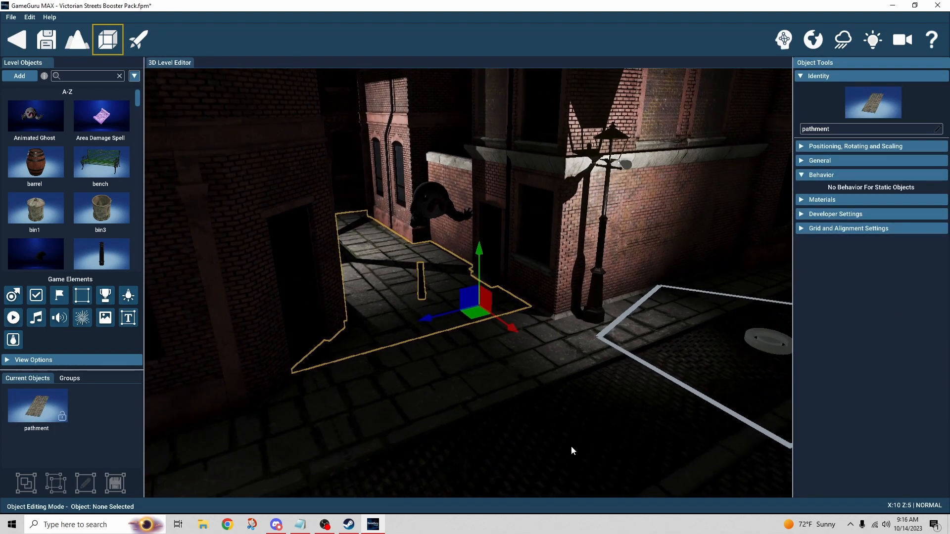
pyautogui.scroll(-1, 559, 418)
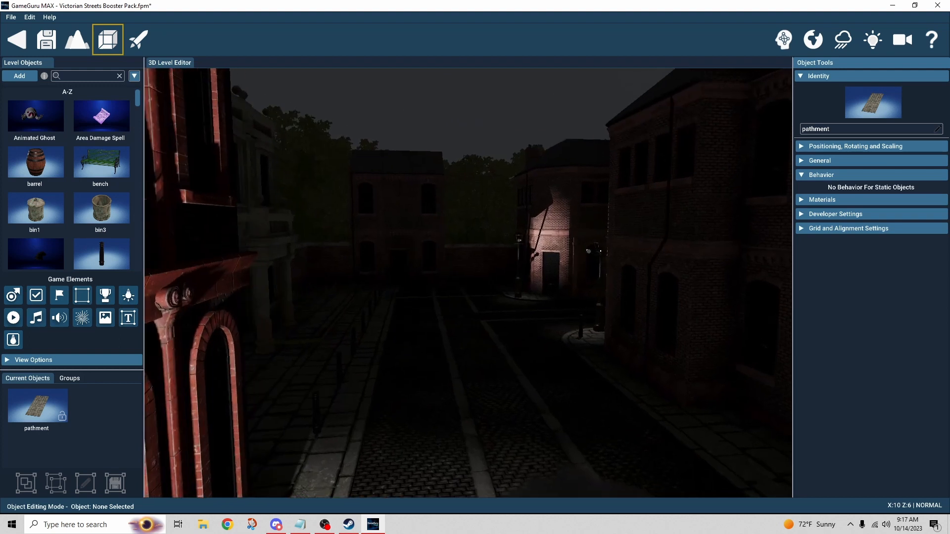
pyautogui.press('w')
pyautogui.moveTo(468, 283); pyautogui.dragTo(507, 285, button='right')
pyautogui.press('d')
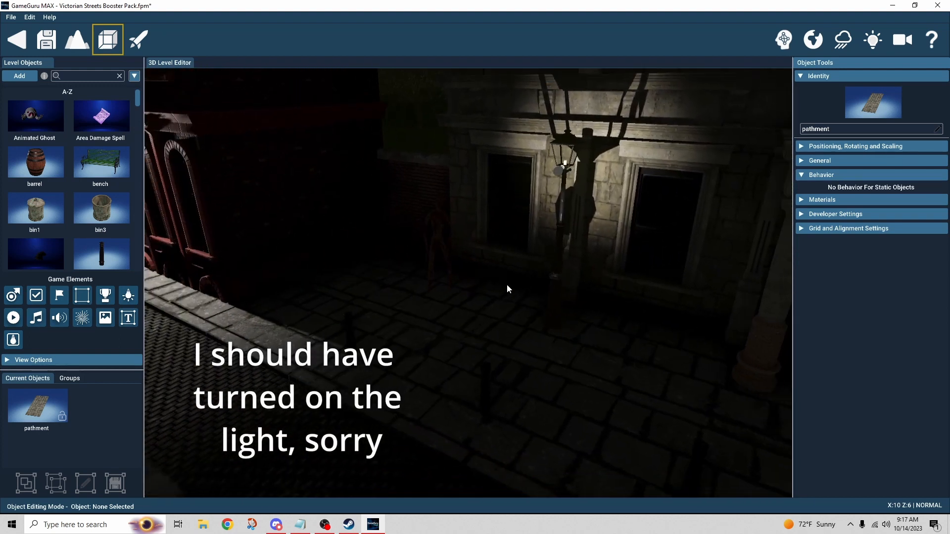
pyautogui.click(438, 224)
pyautogui.moveTo(441, 235); pyautogui.dragTo(376, 238, button='right')
pyautogui.moveTo(524, 314); pyautogui.dragTo(494, 314, button='right')
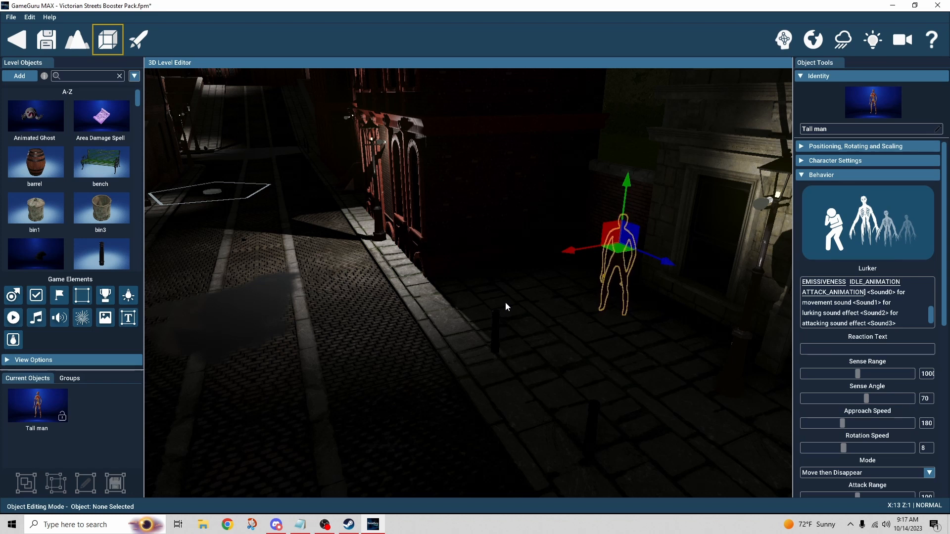
# Step: Inspect the Tall man up close and display its Lurker behavior settings
pyautogui.click(611, 360)
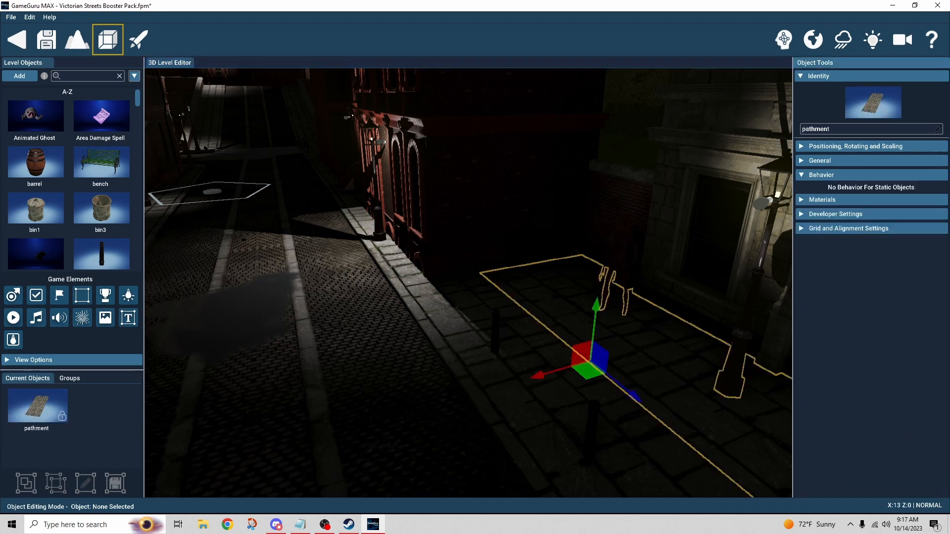
pyautogui.press('w')
pyautogui.moveTo(610, 360); pyautogui.dragTo(584, 352, button='right')
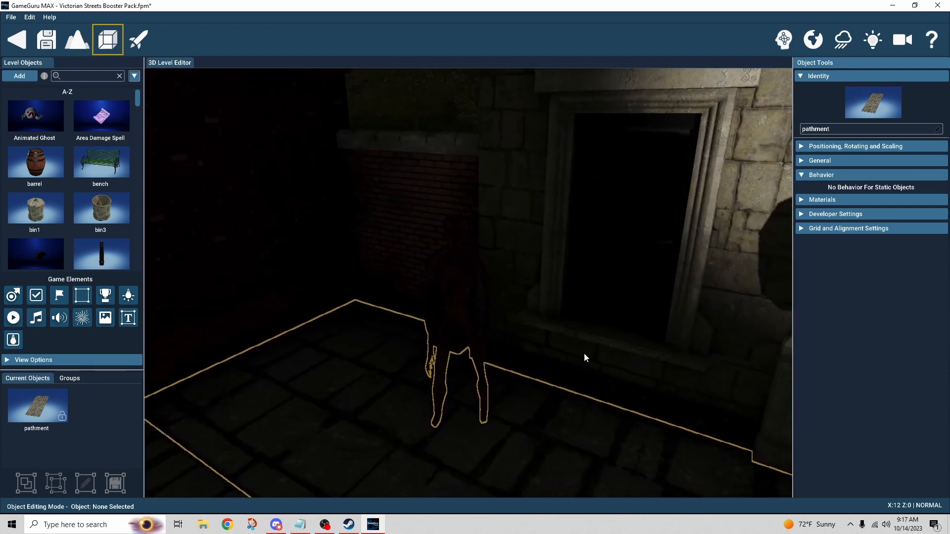
pyautogui.click(465, 280)
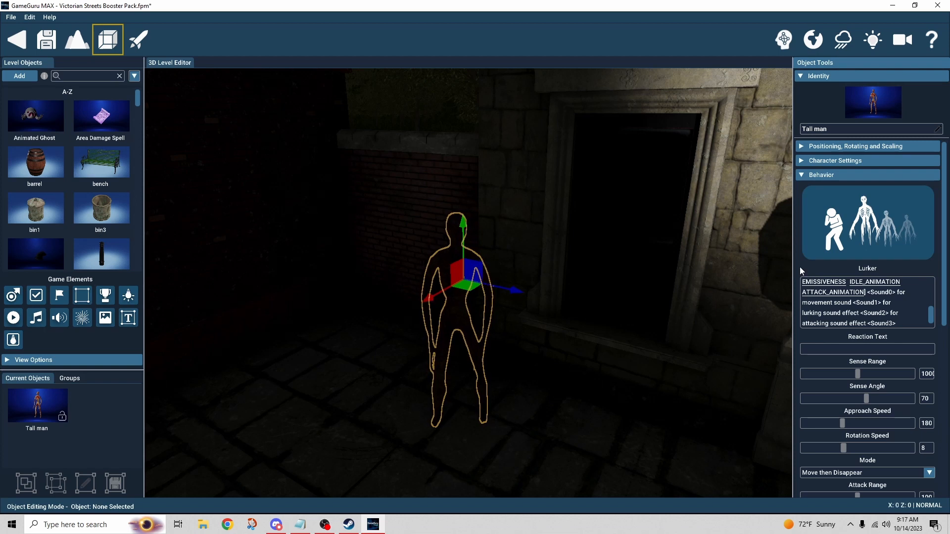
# Step: Review the Tall man's Lurker settings and the available Mode options, keeping Move then Disappear
pyautogui.scroll(-2, 800, 268)
pyautogui.scroll(-2, 799, 268)
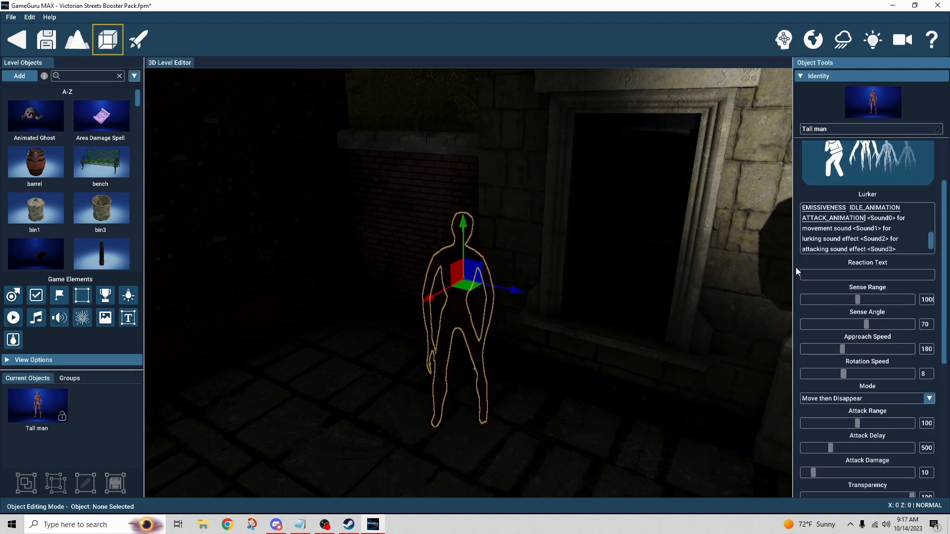
pyautogui.scroll(-2, 795, 267)
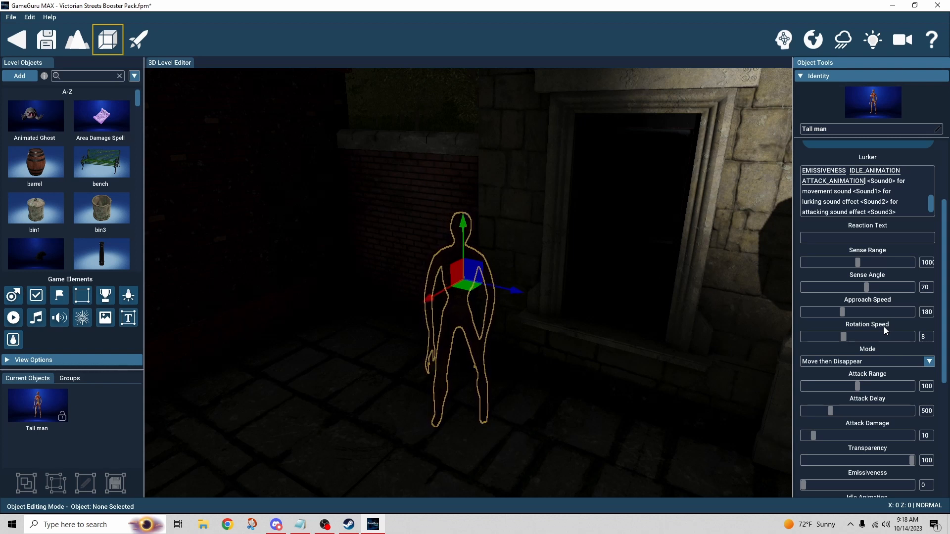
pyautogui.scroll(-1, 884, 327)
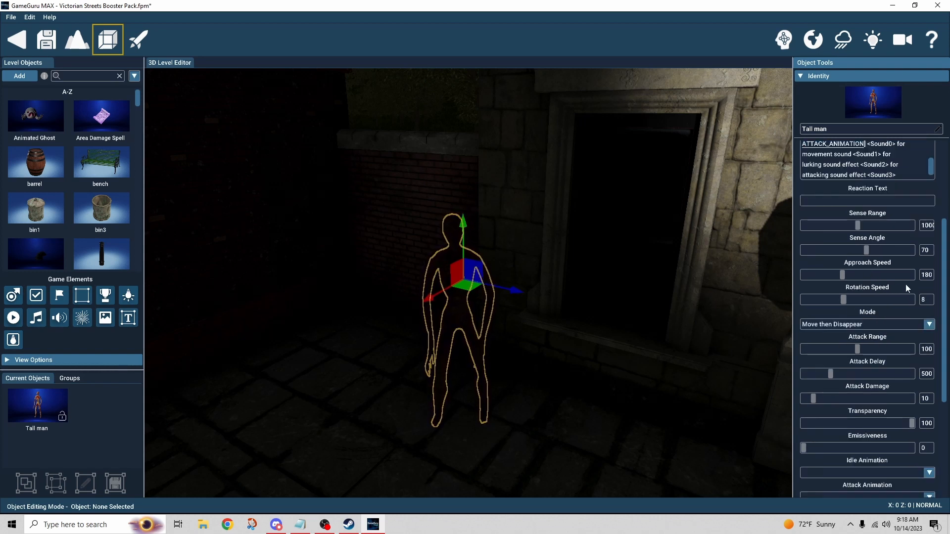
pyautogui.scroll(-1, 908, 306)
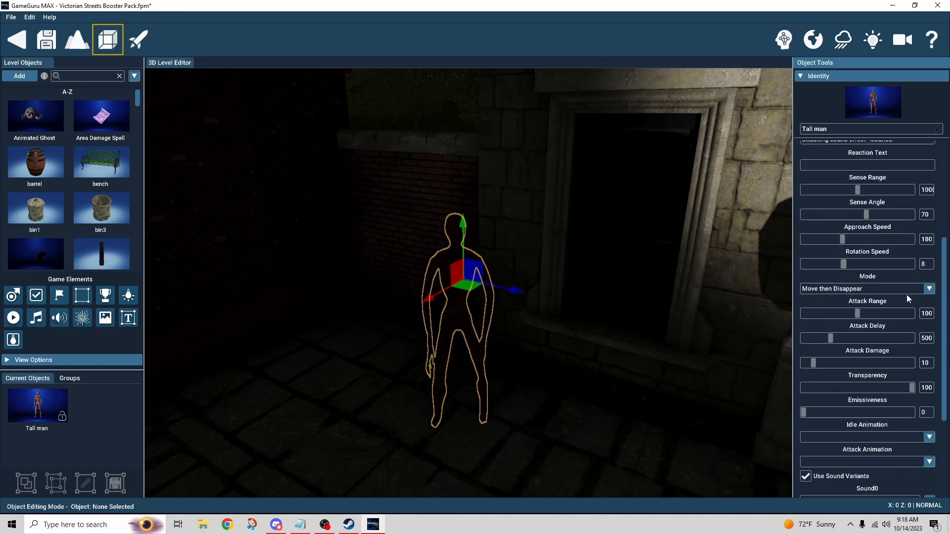
pyautogui.click(908, 294)
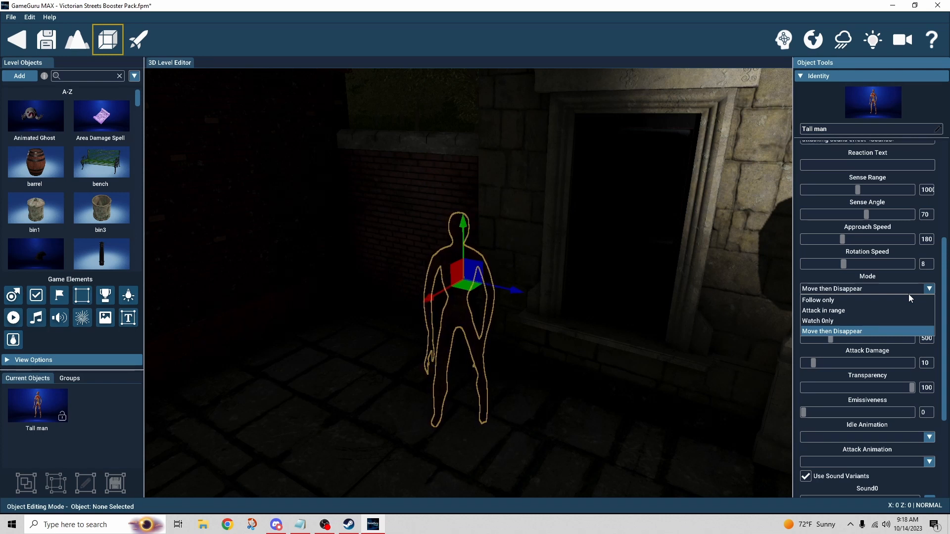
pyautogui.click(879, 331)
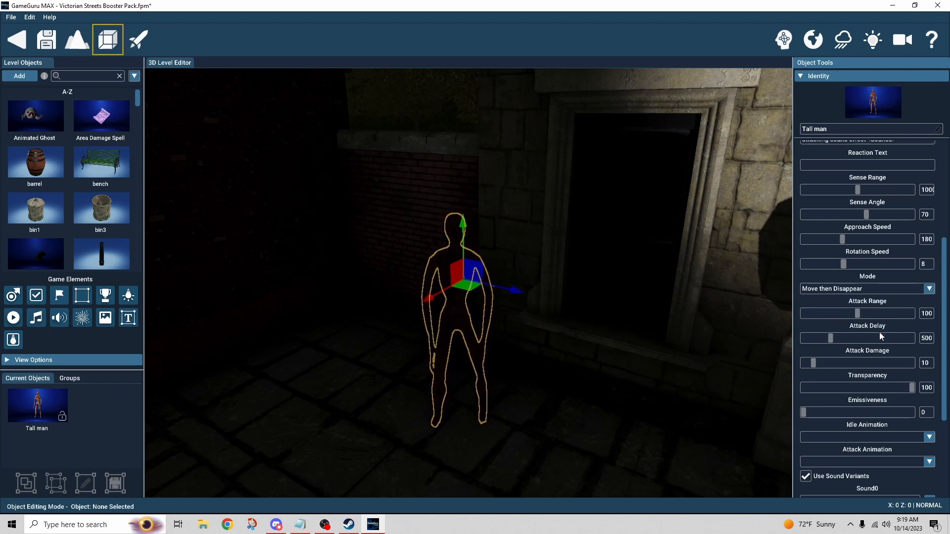
# Step: Survey the street and buildings around the Tall man, and reselect the character to show its Lurker settings
pyautogui.click(633, 440)
pyautogui.moveTo(633, 440); pyautogui.dragTo(608, 191, button='right')
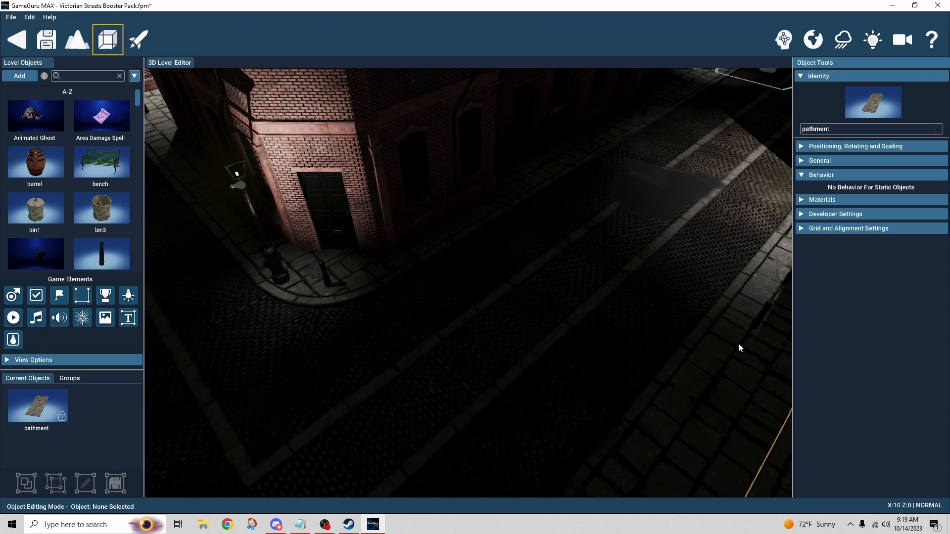
pyautogui.press('a')
pyautogui.moveTo(441, 318)
pyautogui.mouseDown(button='right')
pyautogui.moveTo(441, 337)
pyautogui.moveTo(449, 317)
pyautogui.mouseUp(button='right')
pyautogui.press('a')
pyautogui.moveTo(518, 330); pyautogui.dragTo(501, 309, button='right')
pyautogui.press('w')
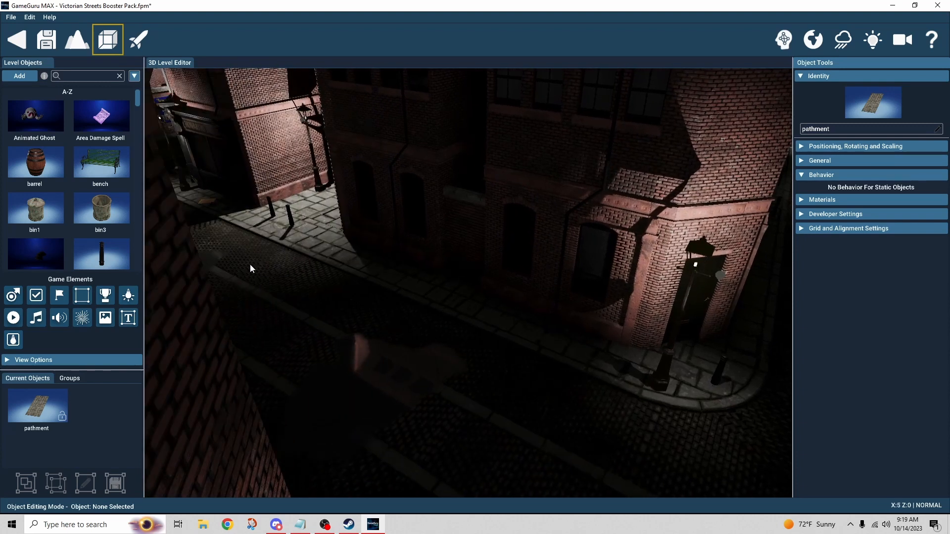
pyautogui.moveTo(387, 318); pyautogui.dragTo(456, 346, button='right')
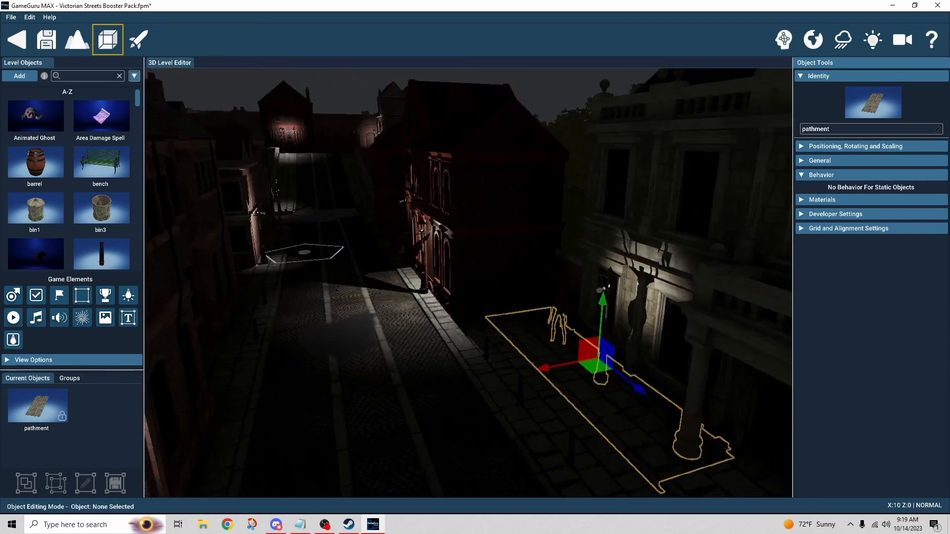
pyautogui.press('w')
pyautogui.moveTo(580, 396); pyautogui.dragTo(480, 269, button='right')
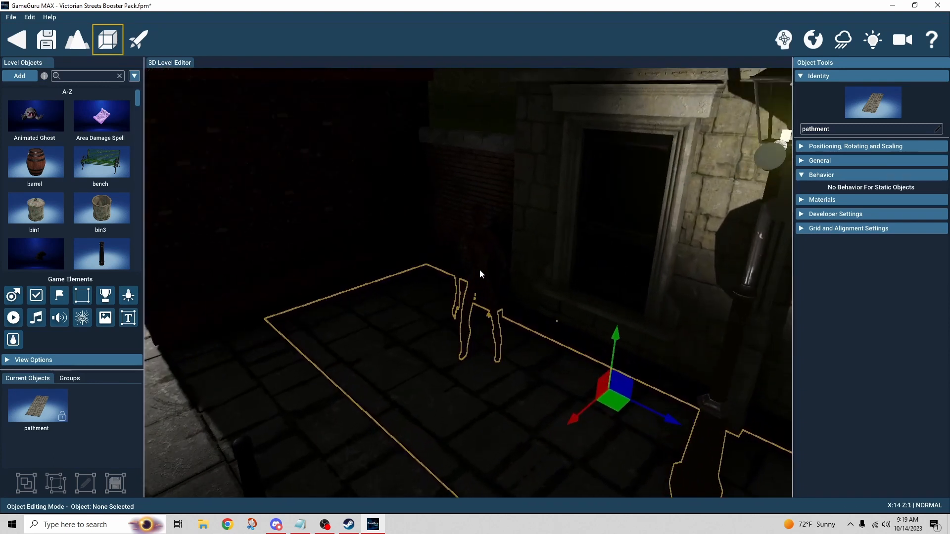
pyautogui.click(476, 245)
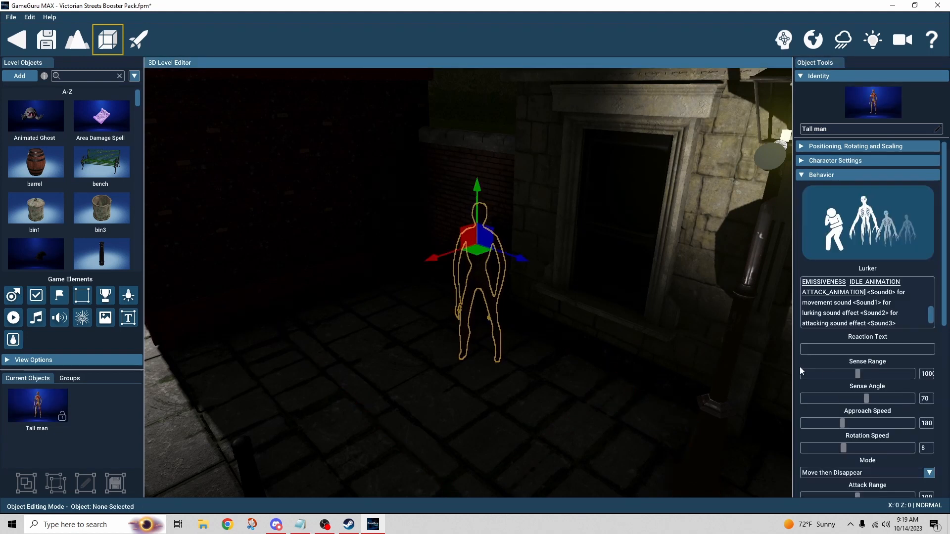
# Step: Review the Tall man's Lurker attack, transparency and emissiveness settings, and check the options available for Idle Animation and Attack Animation
pyautogui.scroll(-2, 799, 366)
pyautogui.scroll(-5, 799, 366)
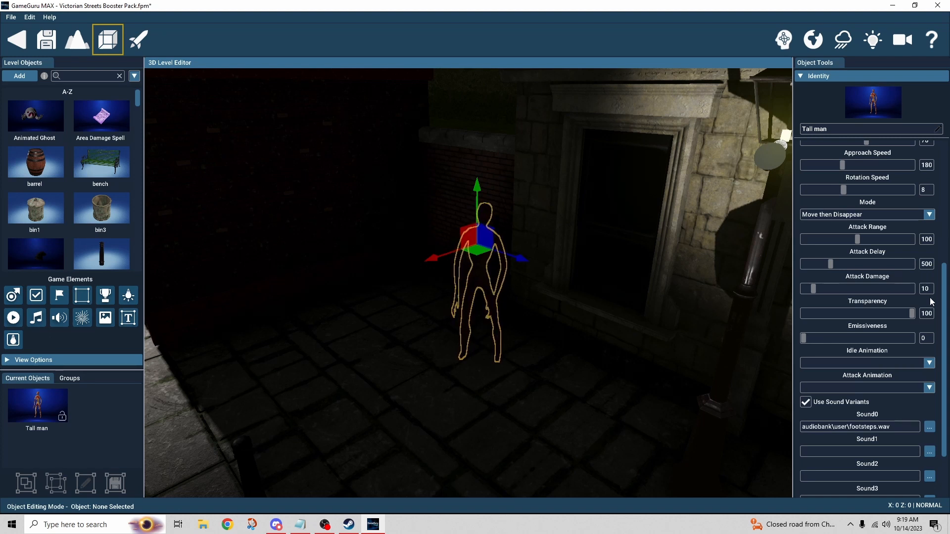
pyautogui.scroll(-1, 930, 298)
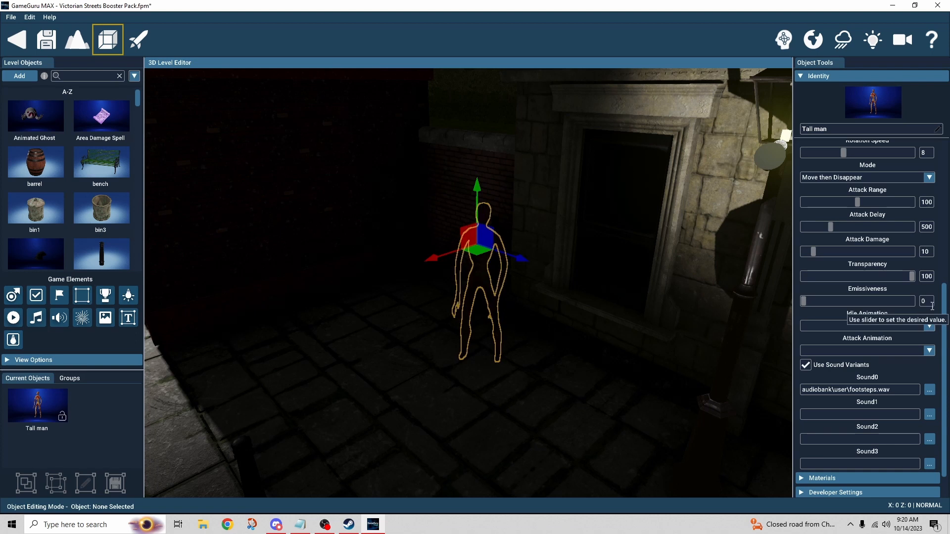
pyautogui.click(929, 327)
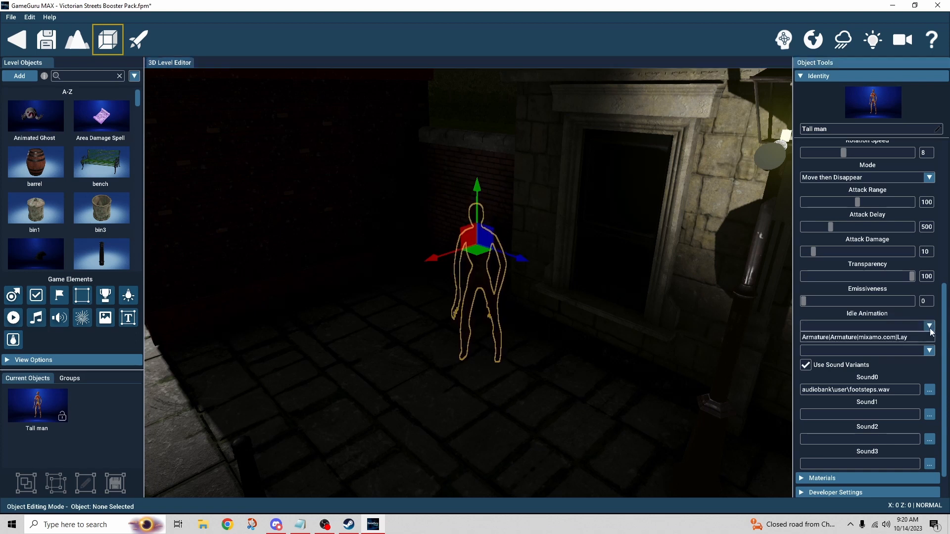
pyautogui.click(930, 328)
pyautogui.click(932, 351)
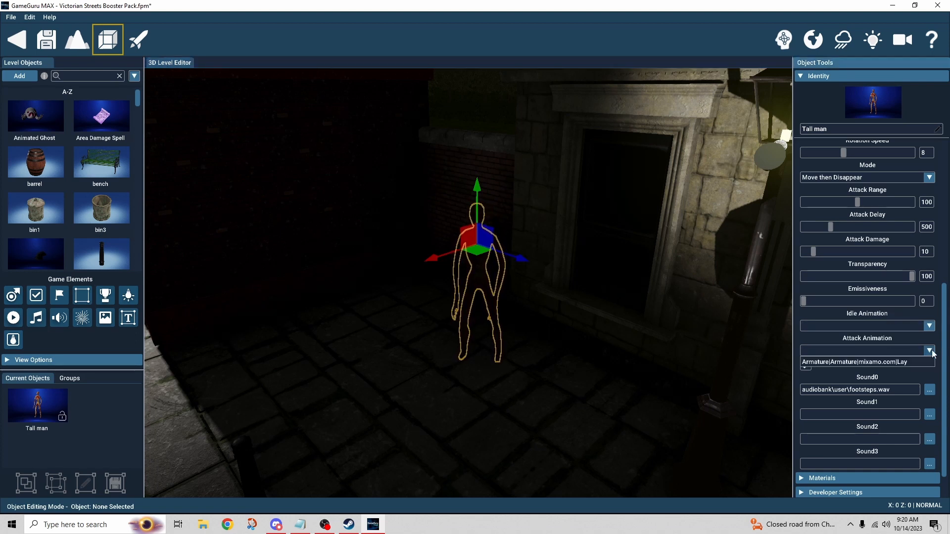
pyautogui.click(932, 351)
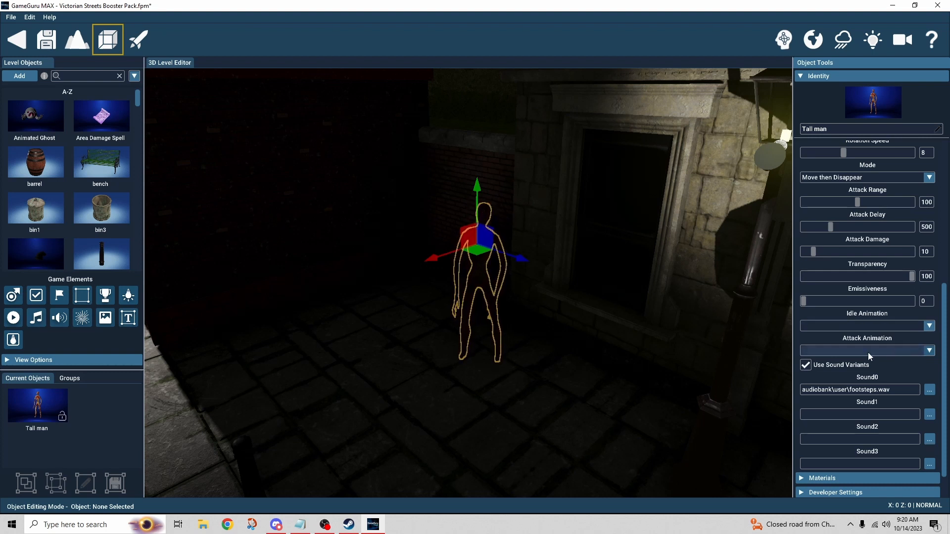
# Step: Turn off Use Sound Variants for the Tall man and check what each Lurker sound slot is for in the behavior description
pyautogui.scroll(-2, 927, 358)
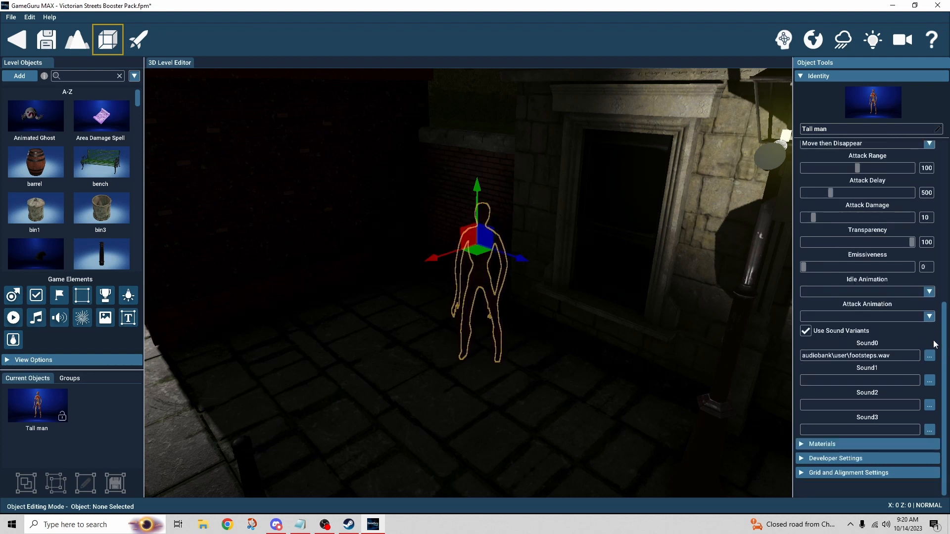
pyautogui.click(806, 331)
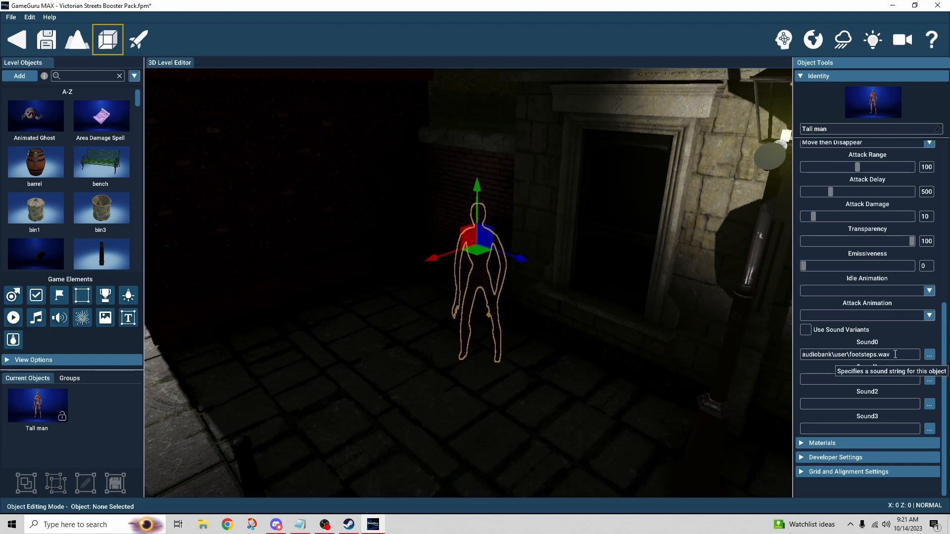
pyautogui.scroll(5, 895, 325)
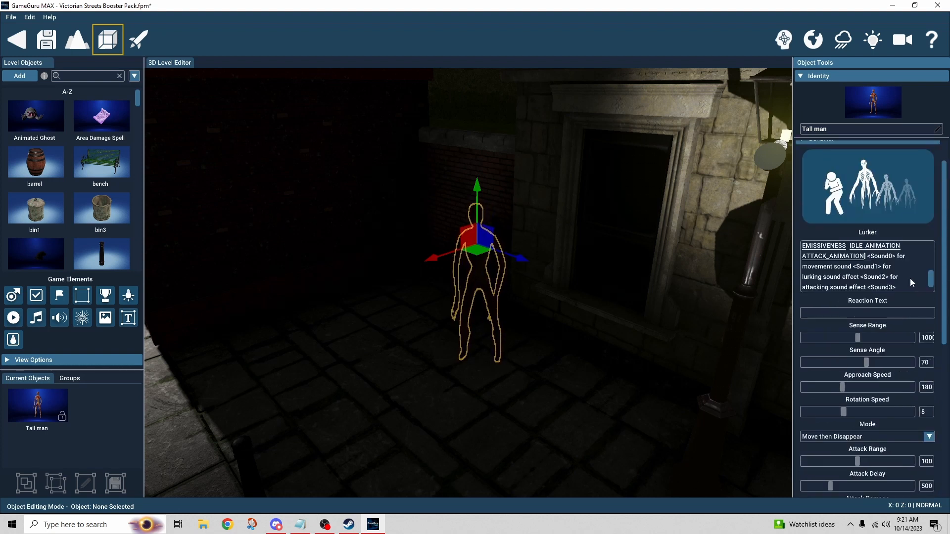
pyautogui.scroll(-1, 909, 278)
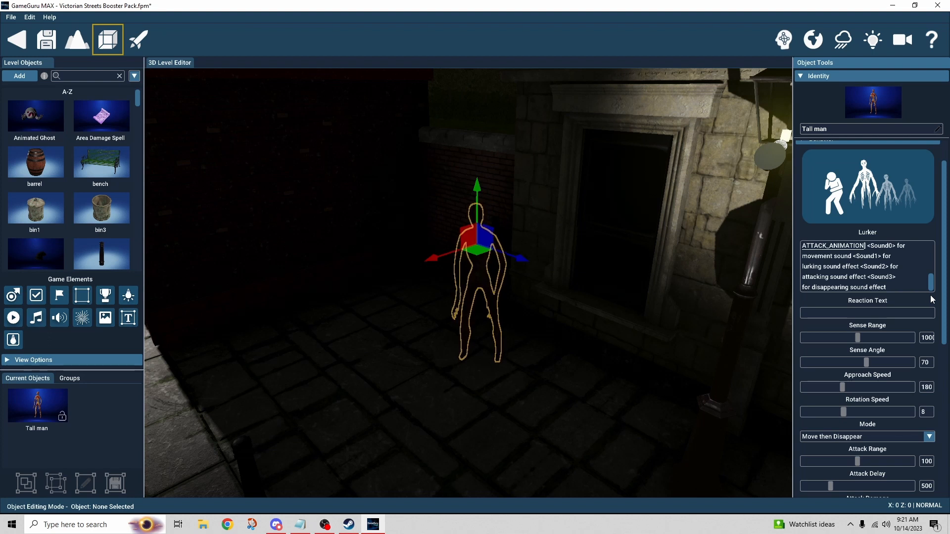
pyautogui.scroll(-1, 930, 296)
pyautogui.scroll(-7, 930, 296)
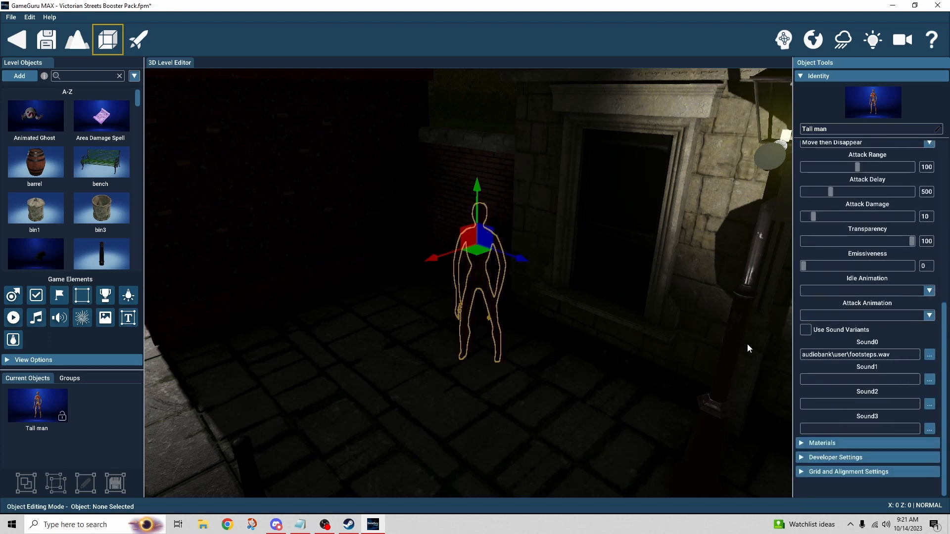
# Step: Find the Girl figure on the pavement near the Howarths shop and select it to show its Jumpscare behavior
pyautogui.click(555, 398)
pyautogui.press('s')
pyautogui.moveTo(555, 396)
pyautogui.mouseDown(button='right')
pyautogui.moveTo(421, 386)
pyautogui.moveTo(435, 346)
pyautogui.moveTo(507, 334)
pyautogui.moveTo(537, 349)
pyautogui.moveTo(614, 346)
pyautogui.moveTo(556, 398)
pyautogui.mouseUp(button='right')
pyautogui.press('w')
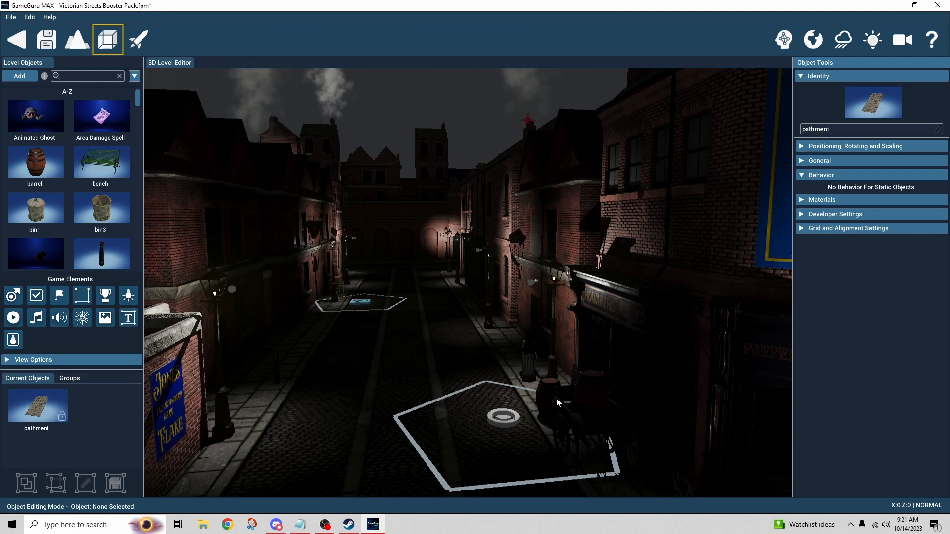
pyautogui.scroll(2, 456, 341)
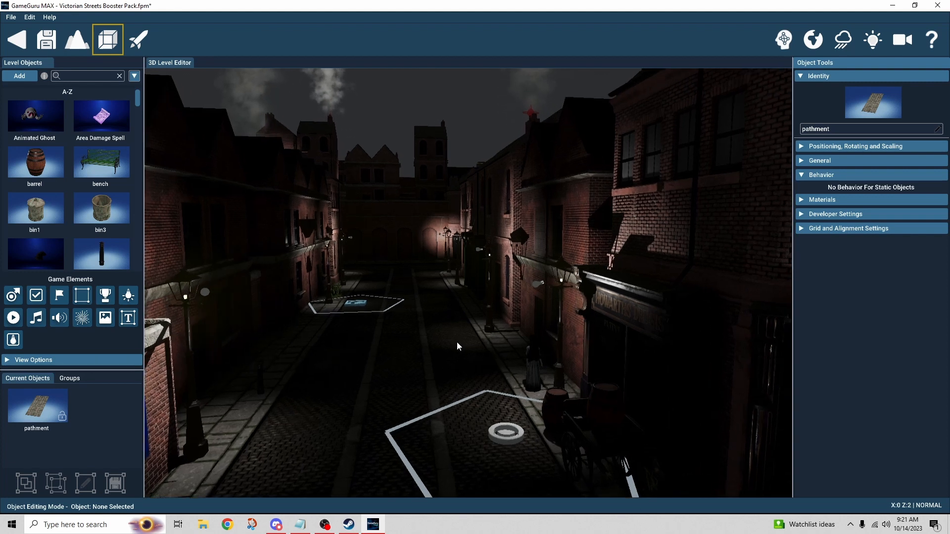
pyautogui.scroll(2, 456, 342)
pyautogui.moveTo(456, 342); pyautogui.dragTo(448, 349, button='right')
pyautogui.scroll(2, 453, 348)
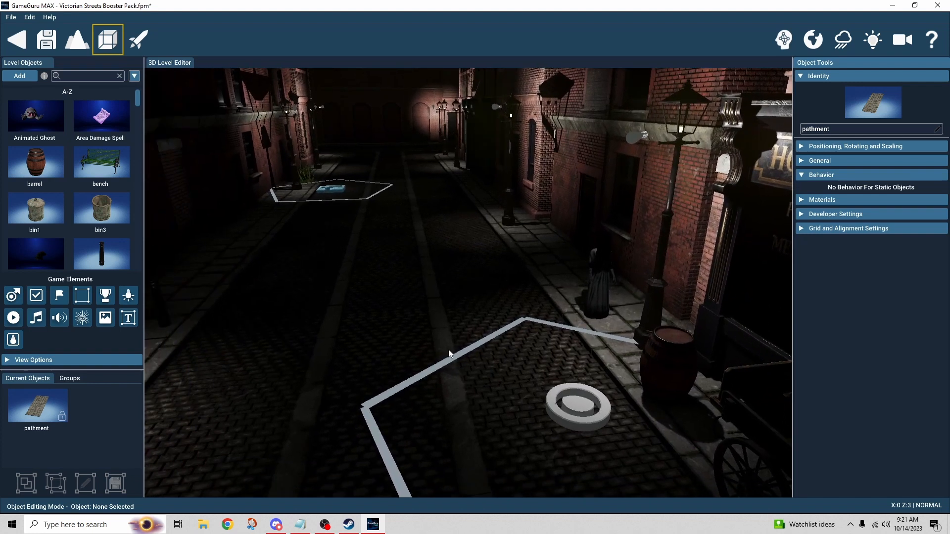
pyautogui.scroll(3, 420, 313)
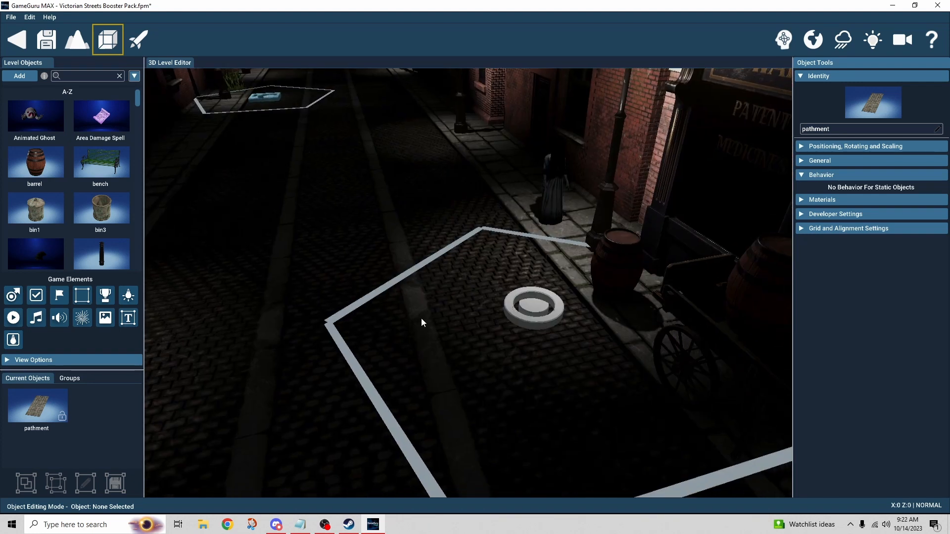
pyautogui.moveTo(420, 277); pyautogui.dragTo(405, 263, button='right')
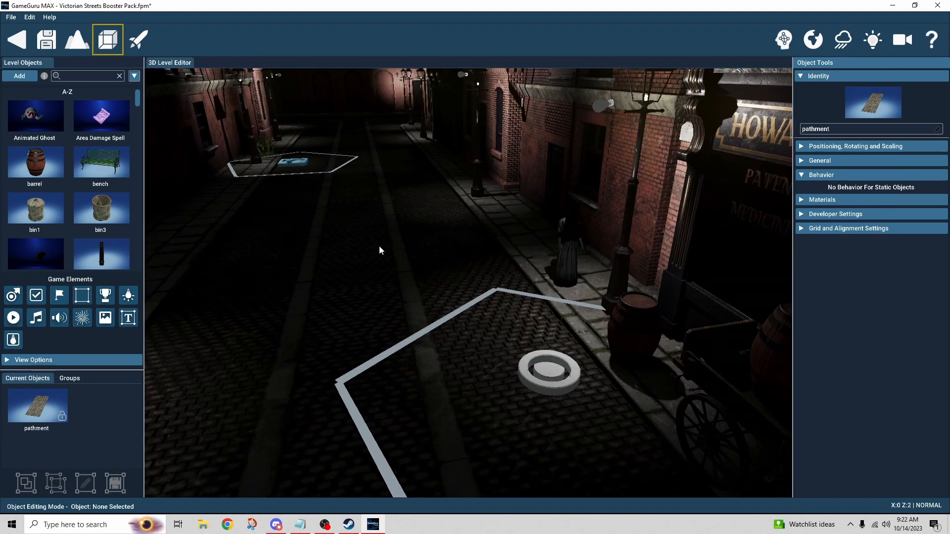
pyautogui.click(566, 265)
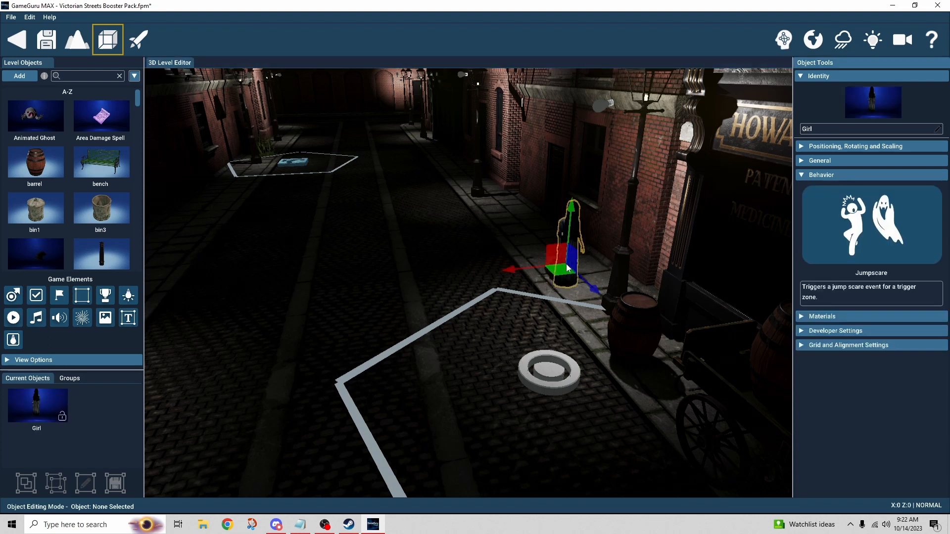
# Step: Turn on the brighter editor lighting and frame the Girl together with the trigger zone on the street
pyautogui.press('w')
pyautogui.moveTo(524, 259); pyautogui.dragTo(591, 260, button='right')
pyautogui.press('w')
pyautogui.press('a')
pyautogui.press('a')
pyautogui.press('d')
pyautogui.click(874, 39)
pyautogui.press('a')
pyautogui.moveTo(546, 282)
pyautogui.mouseDown(button='right')
pyautogui.moveTo(663, 277)
pyautogui.moveTo(569, 278)
pyautogui.moveTo(536, 240)
pyautogui.mouseUp(button='right')
pyautogui.press('a')
pyautogui.press('d')
pyautogui.press('s')
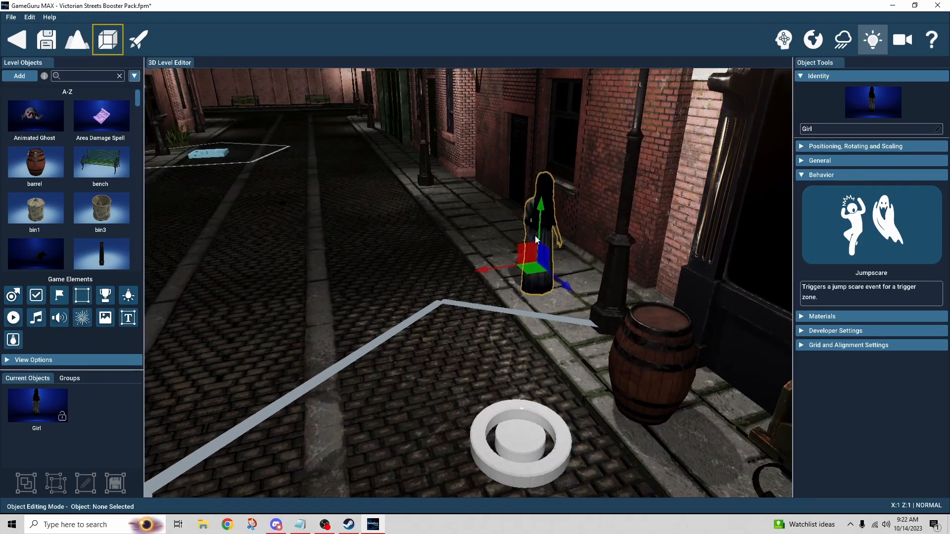
pyautogui.scroll(-2, 474, 213)
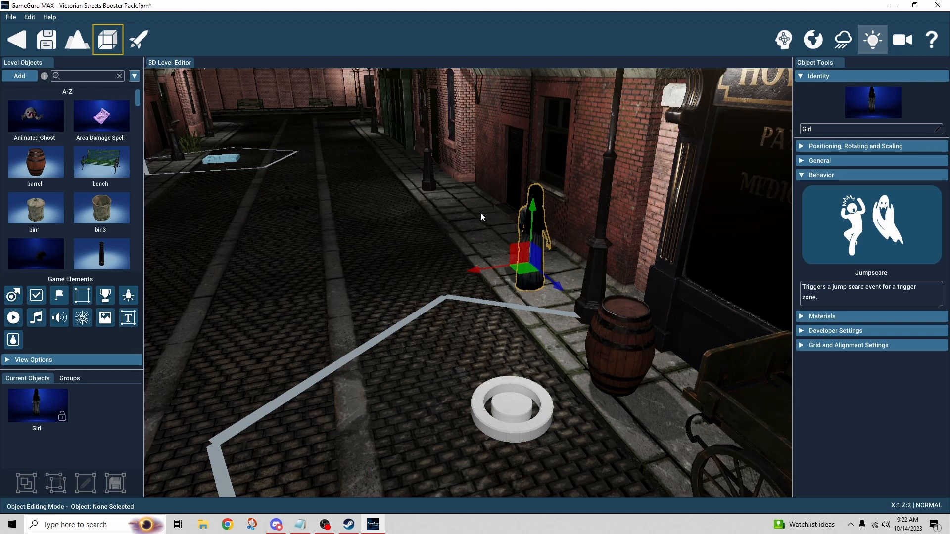
pyautogui.scroll(-2, 480, 216)
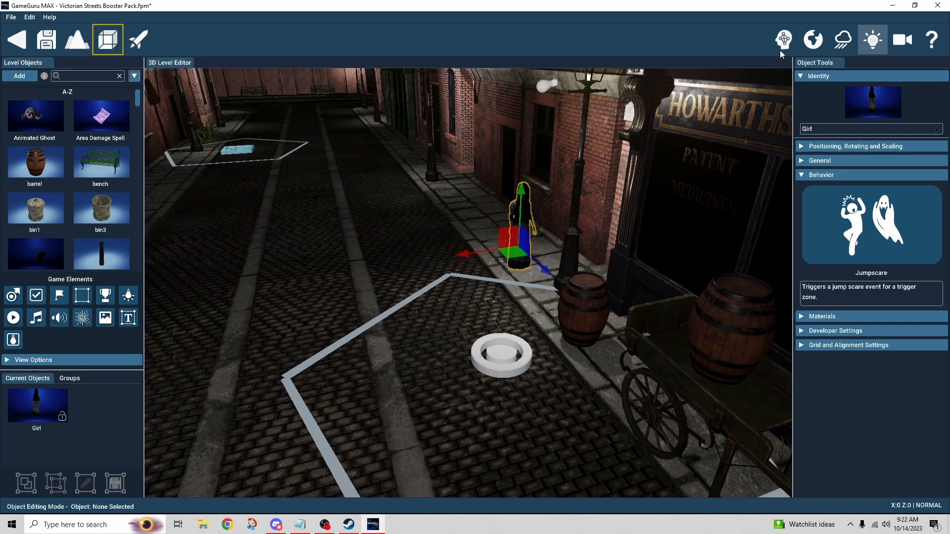
# Step: Display the object logic connections, examine the link between the Girl and the trigger zone, and collapse the Girl's behavior settings
pyautogui.click(784, 45)
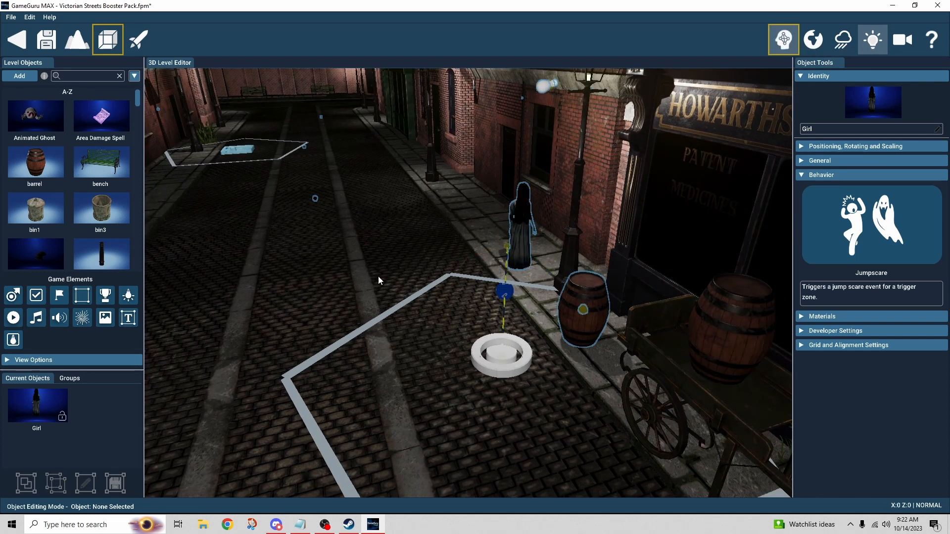
pyautogui.press('a')
pyautogui.moveTo(379, 277)
pyautogui.mouseDown(button='right')
pyautogui.moveTo(149, 249)
pyautogui.moveTo(384, 281)
pyautogui.mouseUp(button='right')
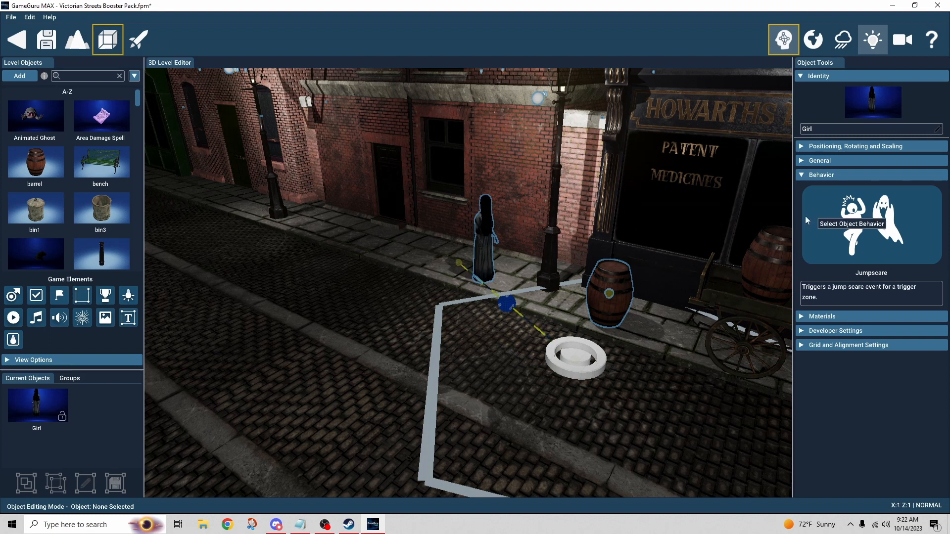
pyautogui.click(805, 176)
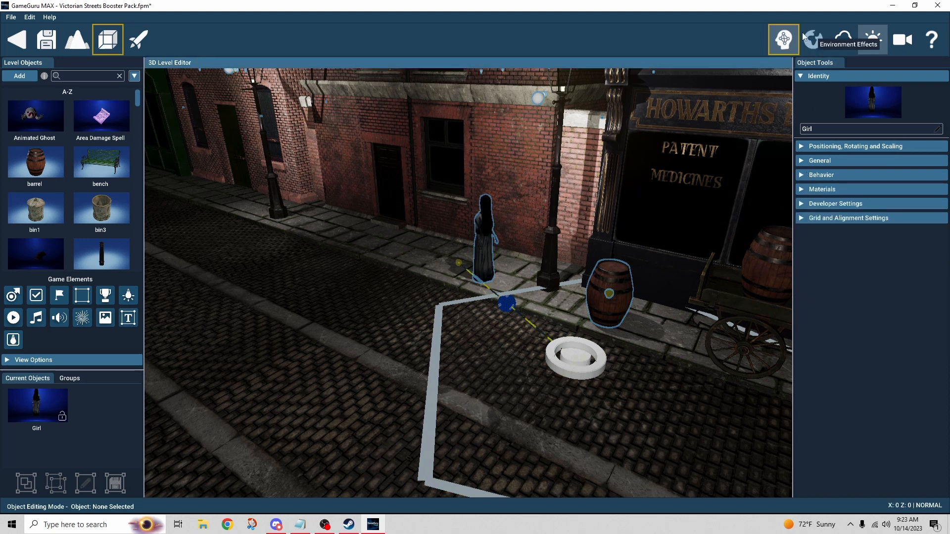
# Step: Select the Trigger Zone in front of the Girl and show its Plrinzone behavior settings
pyautogui.click(578, 360)
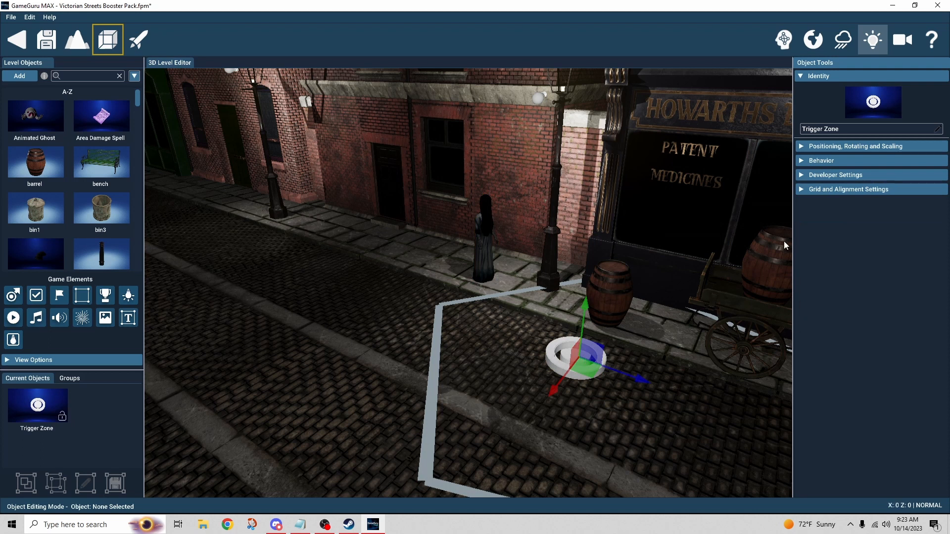
pyautogui.click(801, 165)
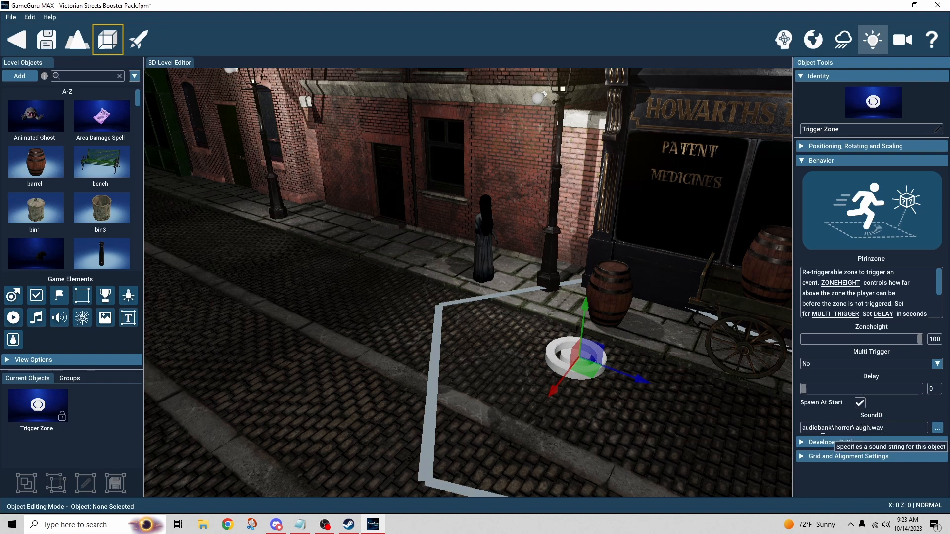
pyautogui.moveTo(393, 338); pyautogui.dragTo(391, 338, button='right')
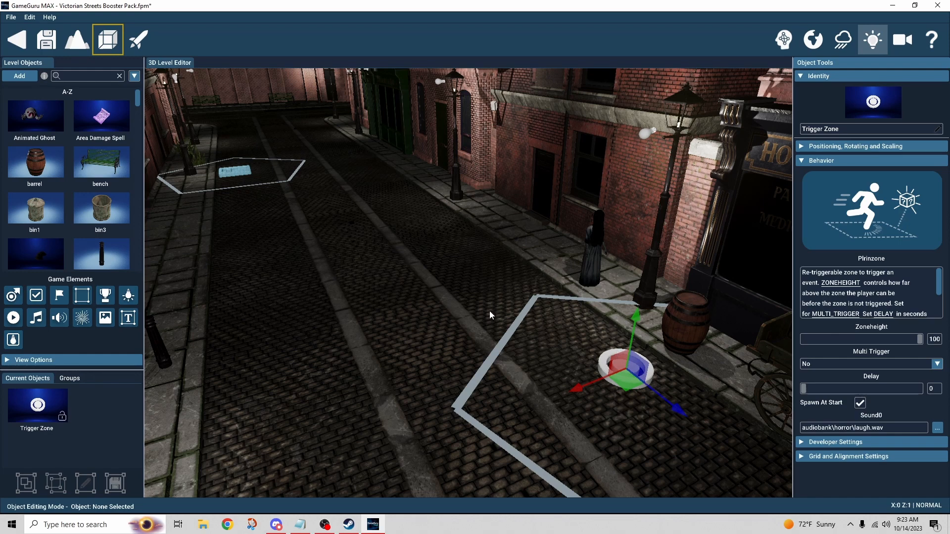
# Step: Select the Image Zone further along the street and review its Imageinzone image file, duration, display and sound settings
pyautogui.moveTo(489, 311)
pyautogui.mouseDown(button='right')
pyautogui.moveTo(445, 297)
pyautogui.moveTo(442, 275)
pyautogui.moveTo(488, 310)
pyautogui.mouseUp(button='right')
pyautogui.press('w')
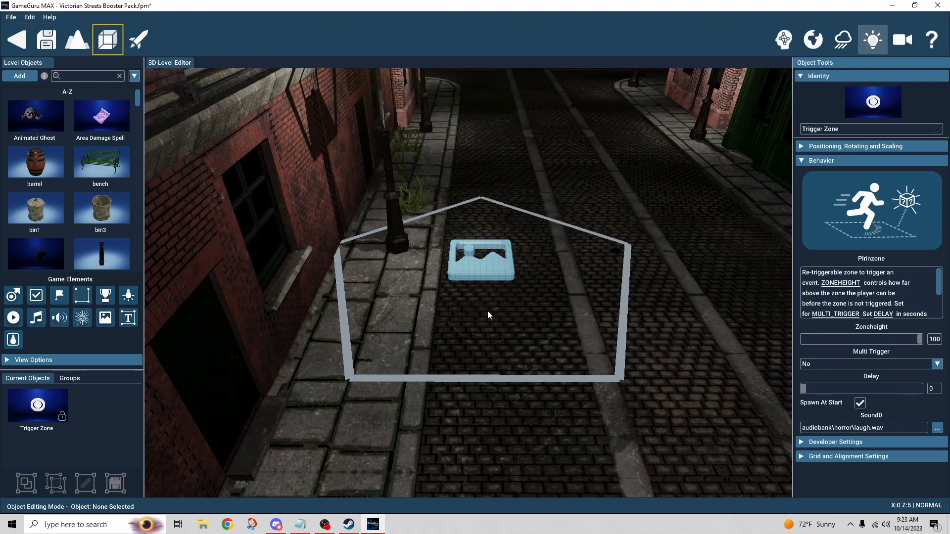
pyautogui.click(500, 265)
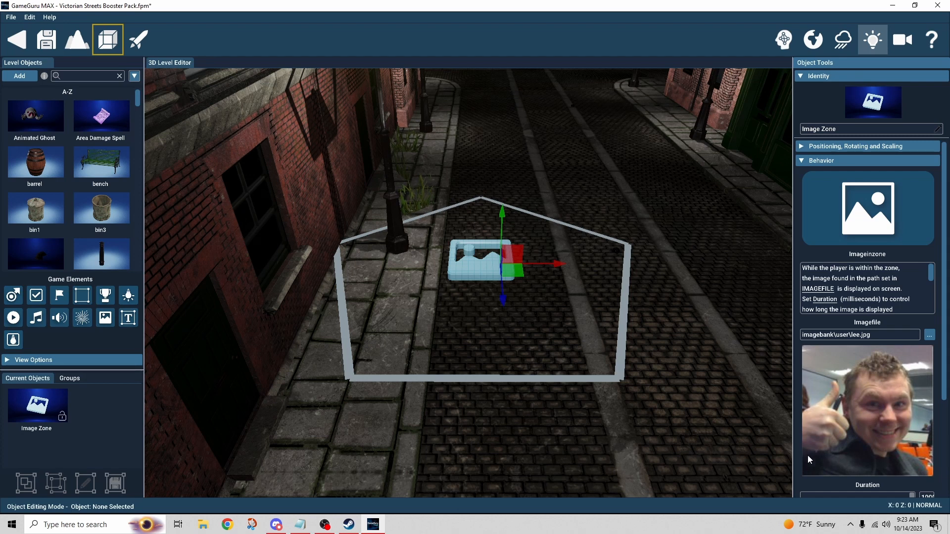
pyautogui.moveTo(646, 426); pyautogui.dragTo(737, 330, button='right')
pyautogui.press('s')
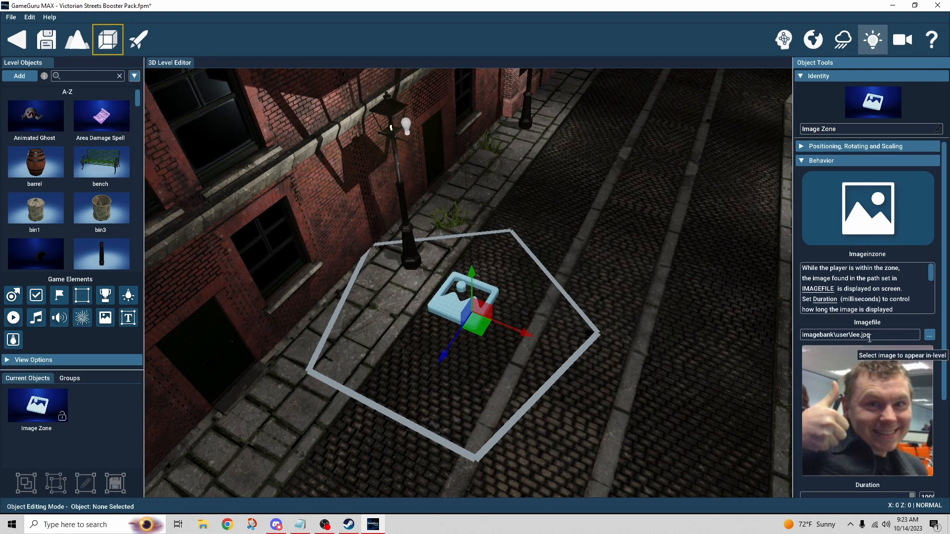
pyautogui.scroll(-5, 868, 358)
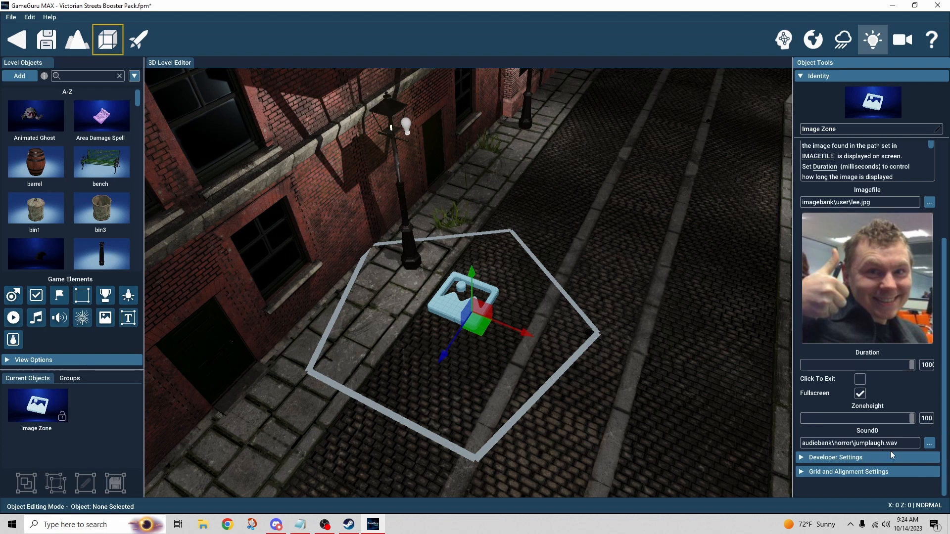
# Step: Locate the wooden crate holding the severed hand on the pavement and look inside it
pyautogui.click(665, 393)
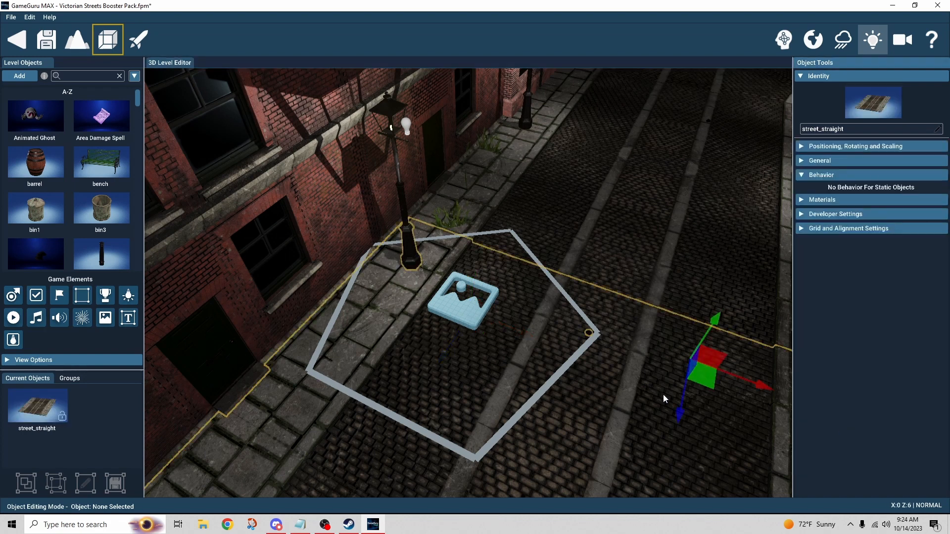
pyautogui.moveTo(663, 393); pyautogui.dragTo(690, 340, button='right')
pyautogui.press('w')
pyautogui.press('w')
pyautogui.press('w')
pyautogui.press('s')
pyautogui.press('w')
pyautogui.moveTo(591, 347); pyautogui.dragTo(468, 407, button='right')
pyautogui.press('d')
pyautogui.moveTo(620, 357); pyautogui.dragTo(565, 342, button='right')
pyautogui.press('w')
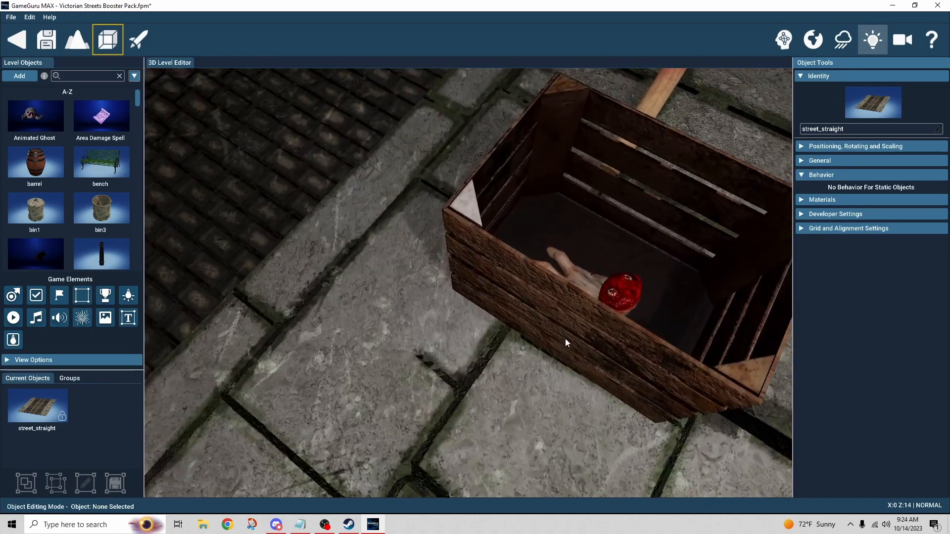
# Step: Select the Severed hand and move it sideways out of the crate to the edge of the pavement
pyautogui.click(614, 290)
pyautogui.press('s')
pyautogui.moveTo(614, 290); pyautogui.dragTo(668, 252, button='right')
pyautogui.press('w')
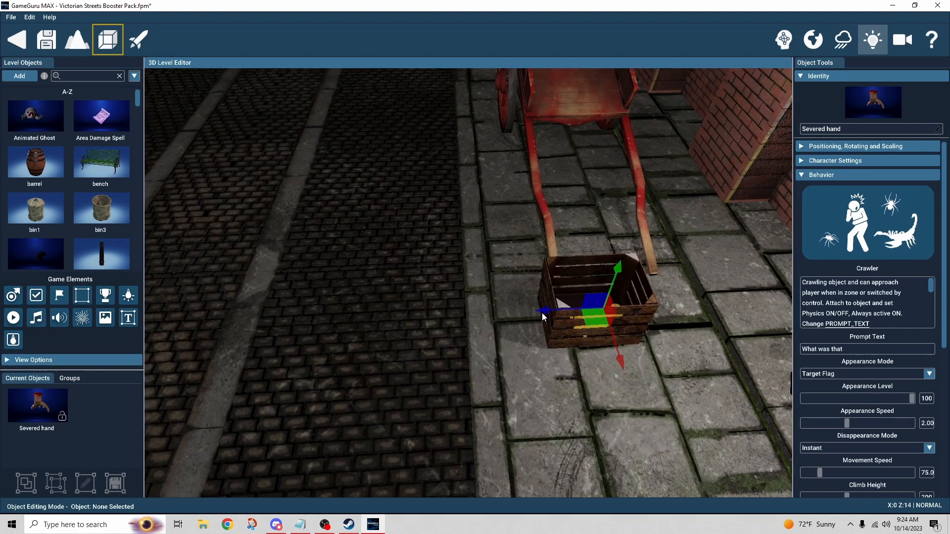
pyautogui.moveTo(543, 313); pyautogui.dragTo(423, 322)
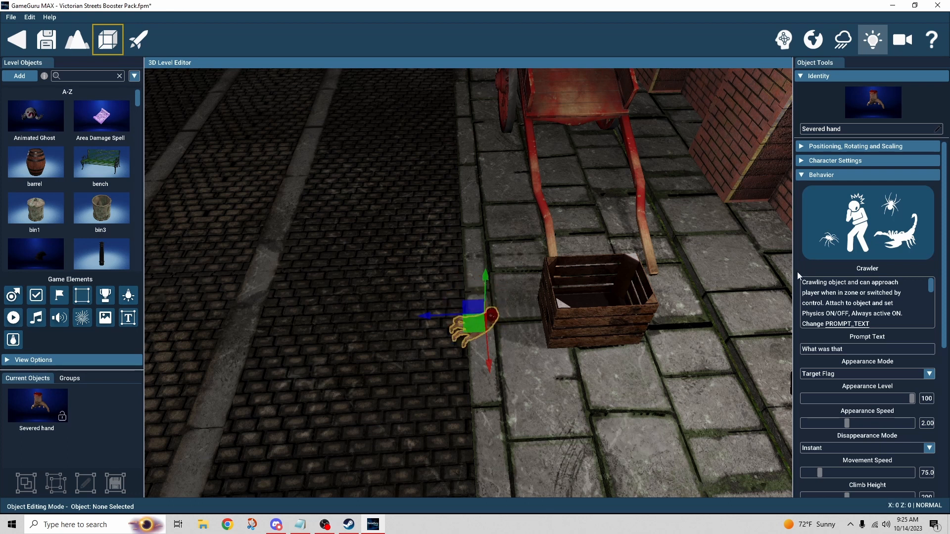
# Step: Review the Severed hand's Crawler behavior settings, from the description down to the appearance, movement and animation options
pyautogui.scroll(-1, 798, 274)
pyautogui.scroll(1, 797, 272)
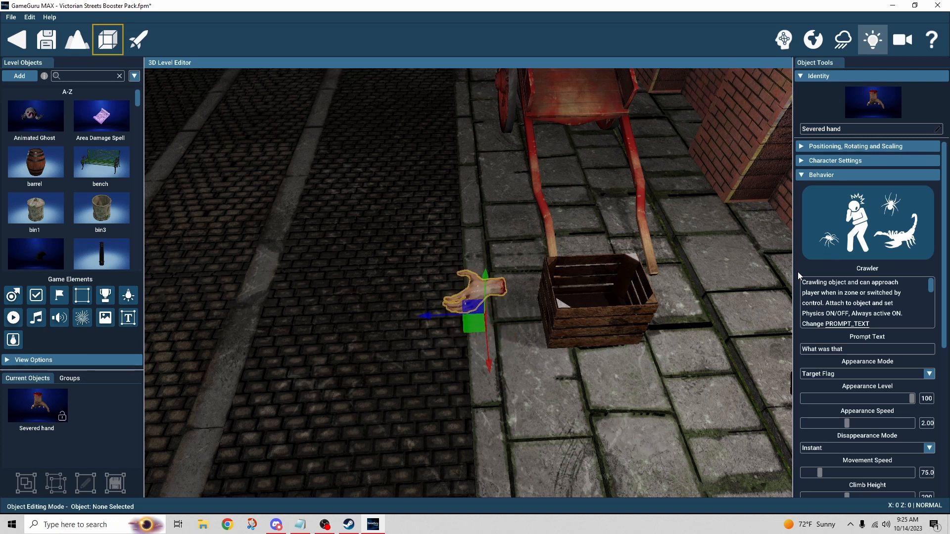
pyautogui.scroll(-1, 798, 271)
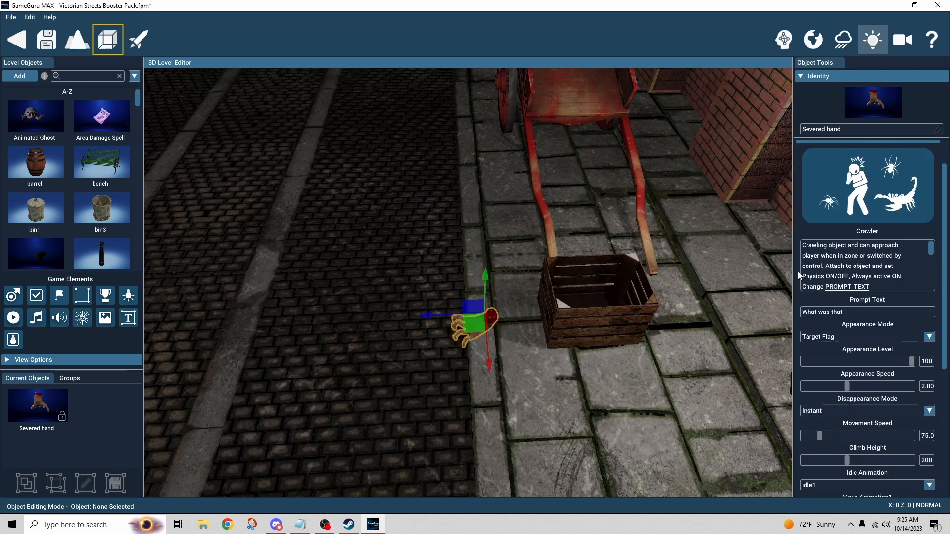
pyautogui.scroll(-2, 798, 272)
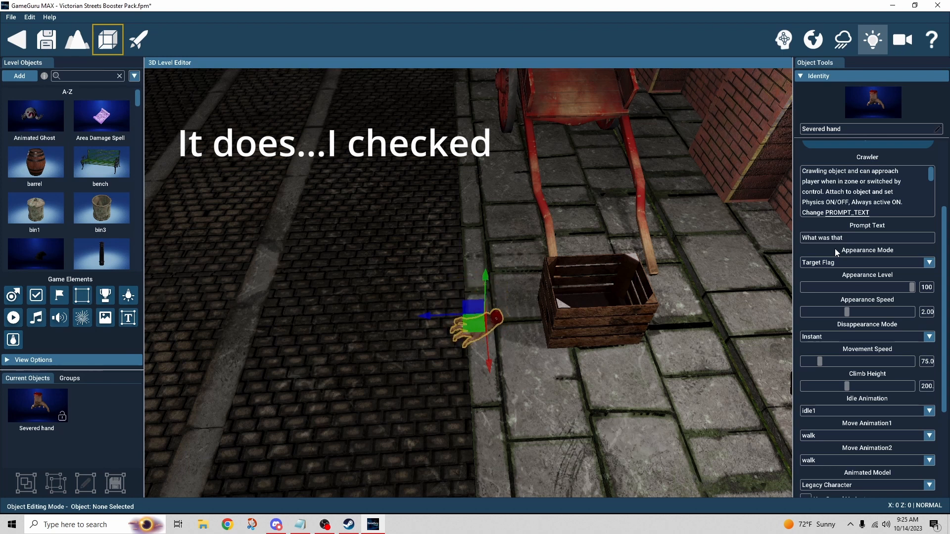
pyautogui.moveTo(571, 292); pyautogui.dragTo(539, 295, button='right')
pyautogui.press('s')
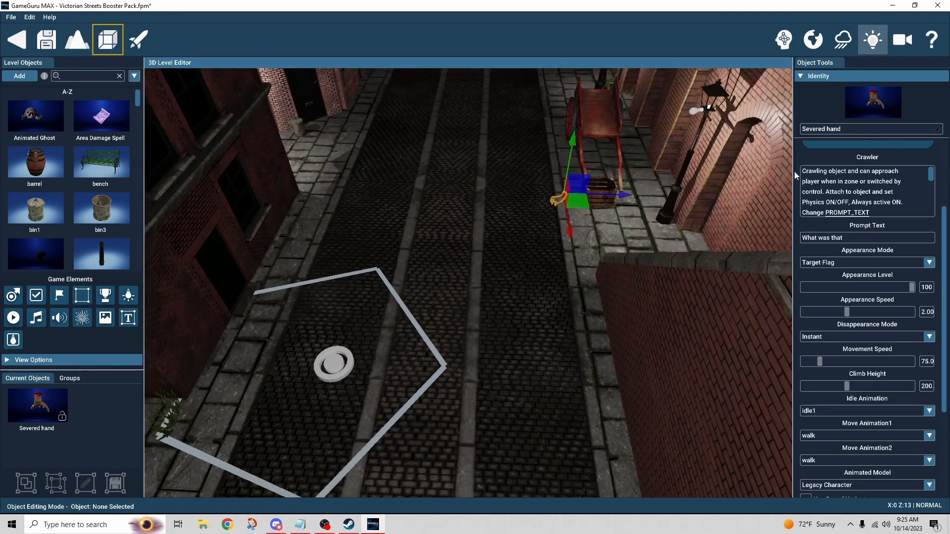
# Step: Turn off Show at start of level in the Severed hand's Character Settings
pyautogui.scroll(2, 807, 163)
pyautogui.scroll(2, 807, 162)
pyautogui.click(800, 162)
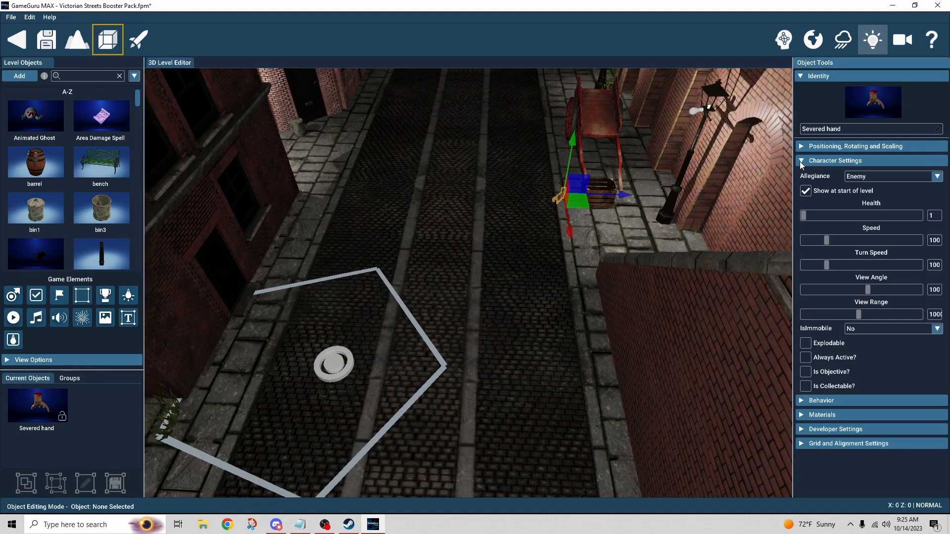
pyautogui.click(805, 191)
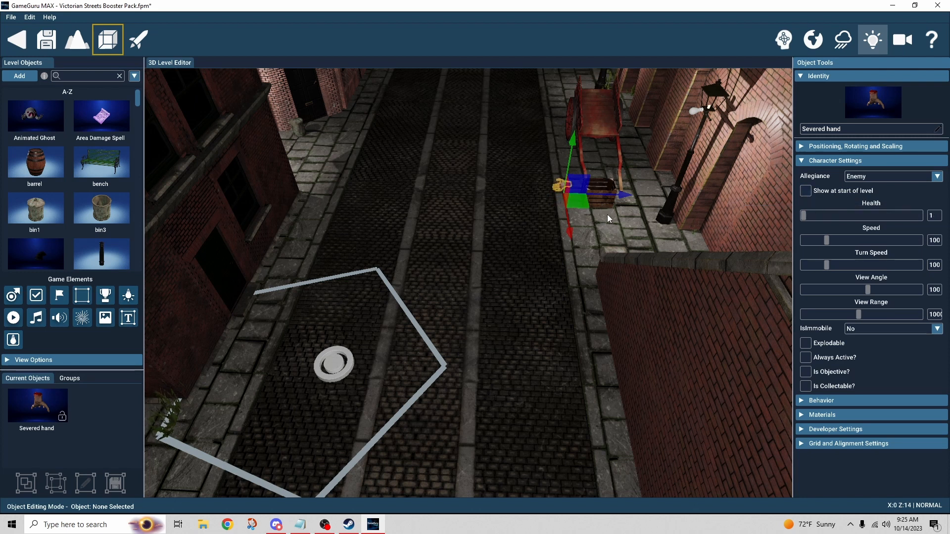
pyautogui.click(804, 161)
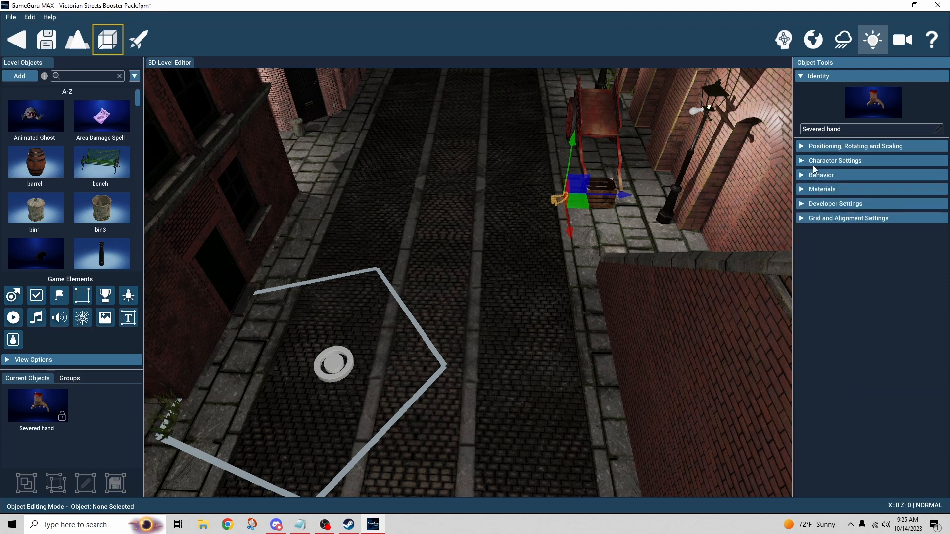
pyautogui.click(802, 163)
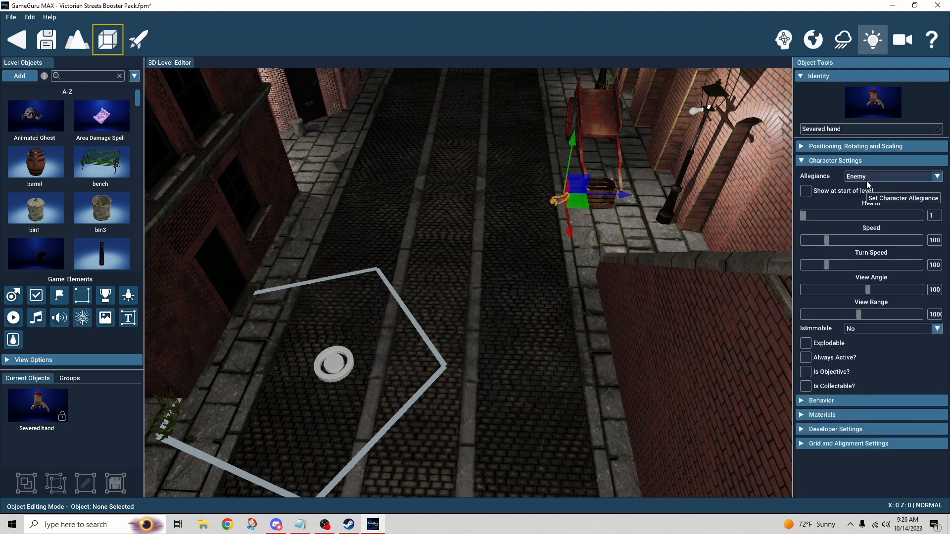
pyautogui.click(802, 161)
# Step: Reopen the Severed hand's Crawler behavior and briefly show the logic connections linking it to the other level objects
pyautogui.click(812, 175)
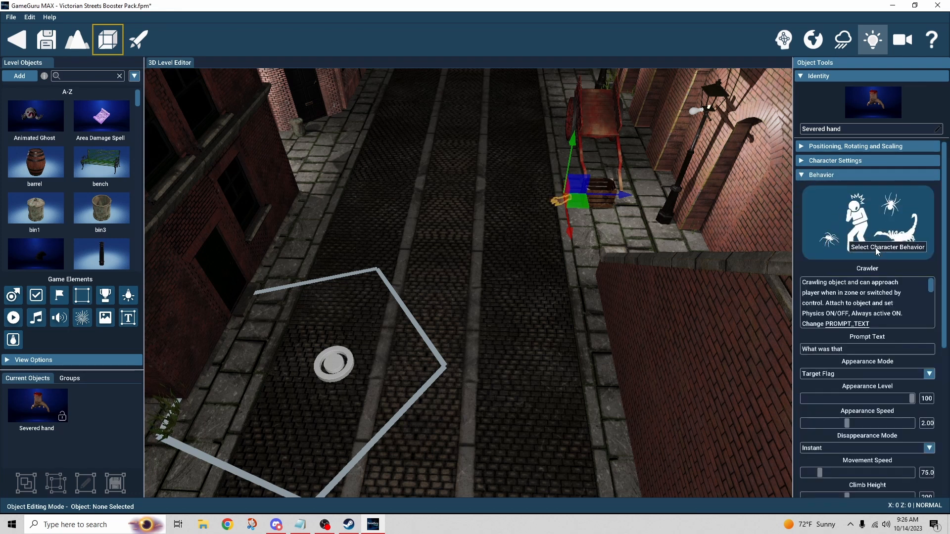
pyautogui.scroll(-1, 876, 251)
pyautogui.scroll(-1, 886, 277)
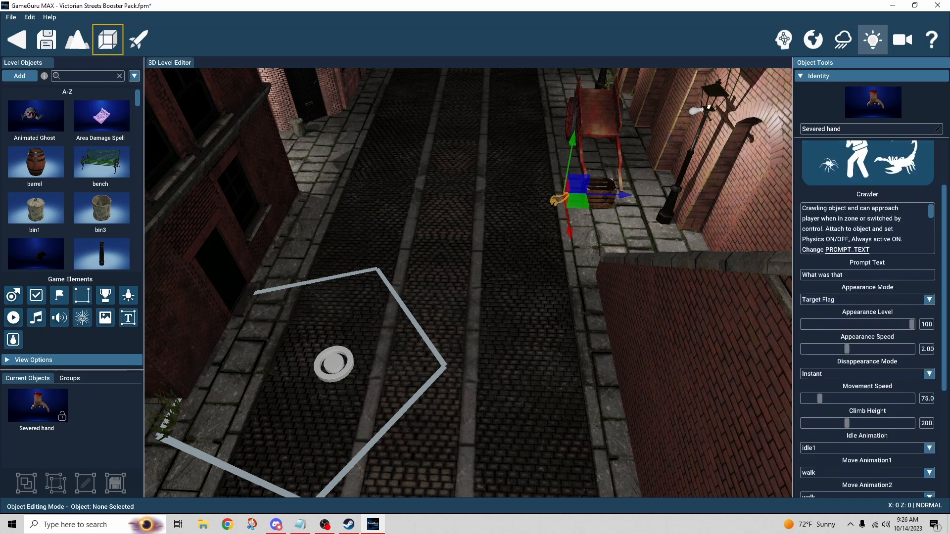
pyautogui.click(781, 43)
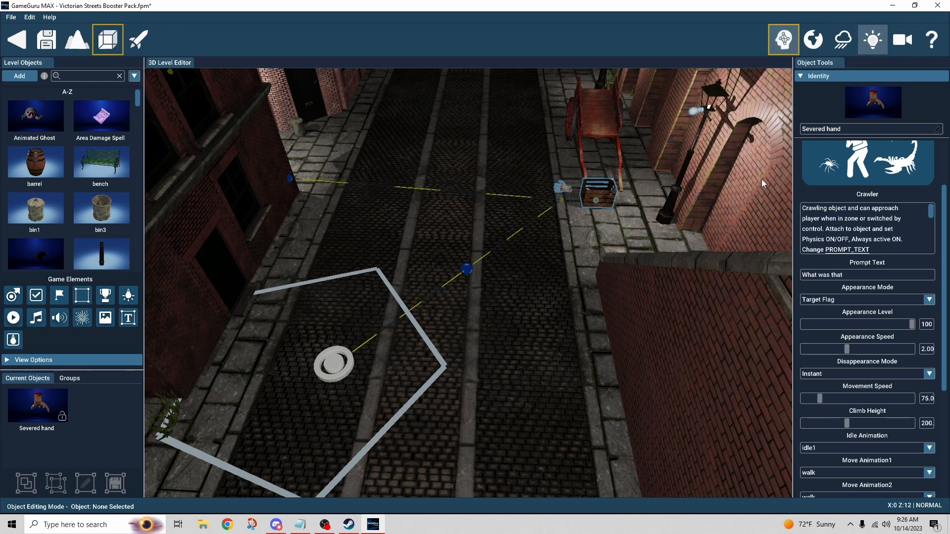
pyautogui.click(788, 47)
pyautogui.scroll(-1, 943, 343)
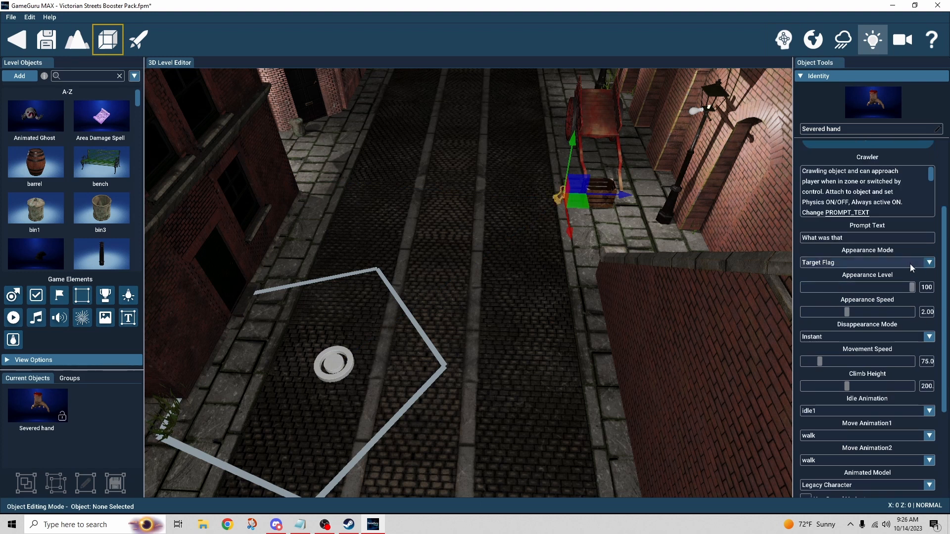
# Step: List the available Appearance Mode options for the Severed hand without choosing another one
pyautogui.click(906, 265)
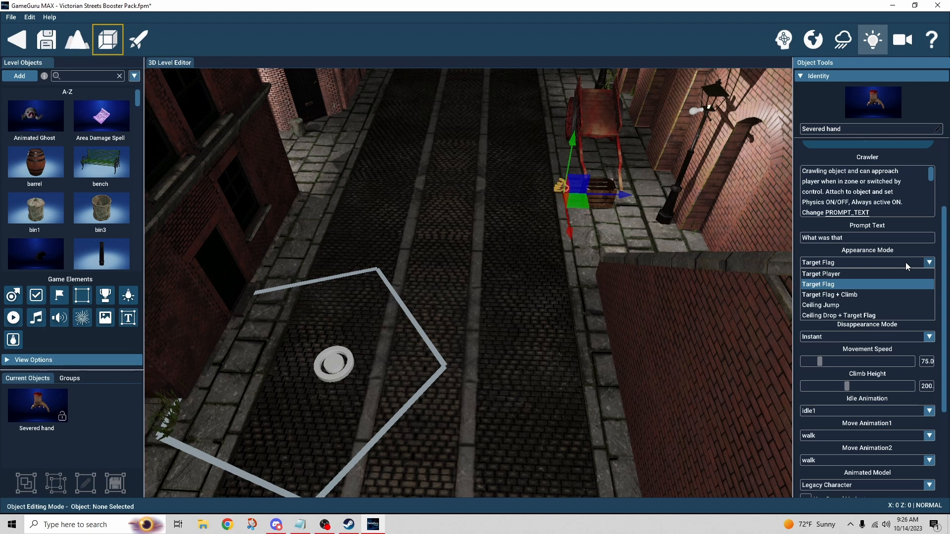
pyautogui.click(429, 264)
pyautogui.click(421, 205)
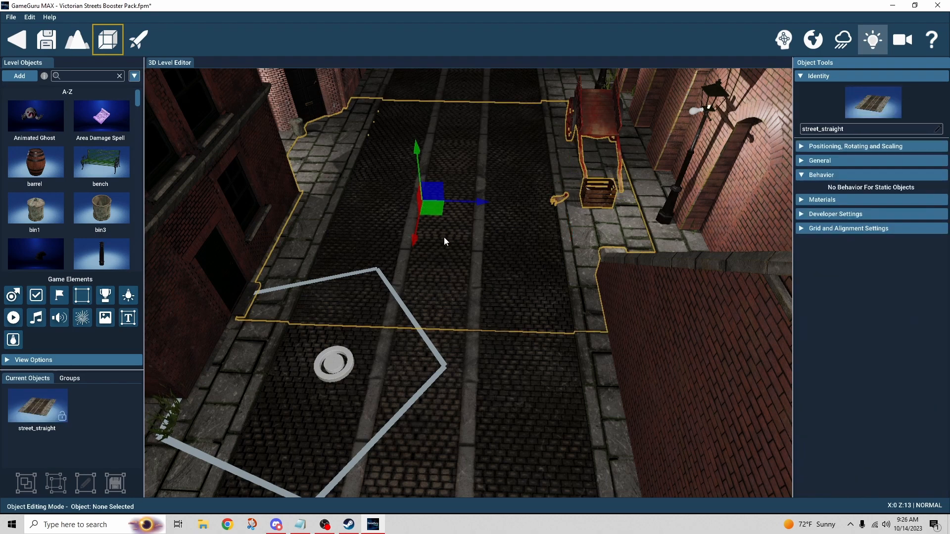
# Step: Place a Flag Element on the cobbled street just beyond the trigger zone and delete it again
pyautogui.moveTo(444, 237); pyautogui.dragTo(297, 225, button='right')
pyautogui.press('d')
pyautogui.moveTo(614, 220); pyautogui.dragTo(777, 232, button='right')
pyautogui.press('a')
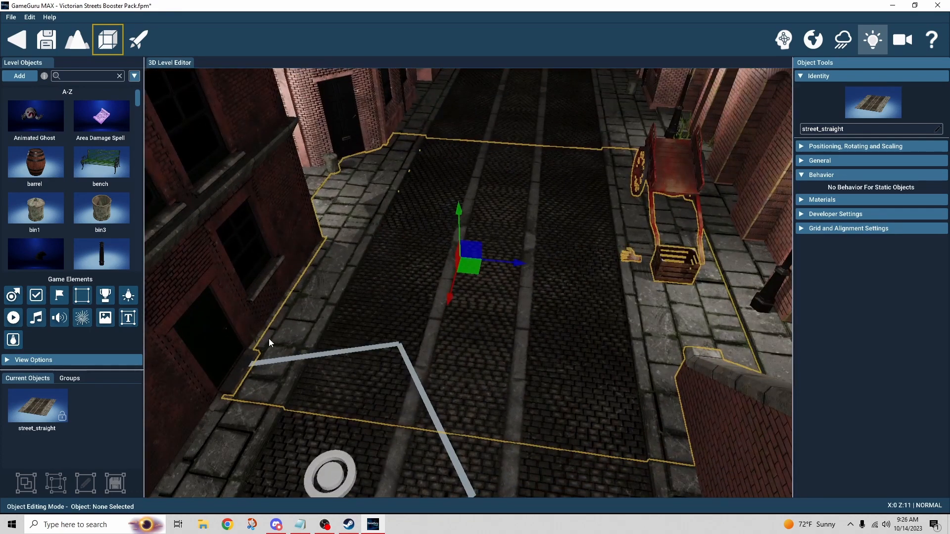
pyautogui.click(59, 296)
pyautogui.click(385, 311)
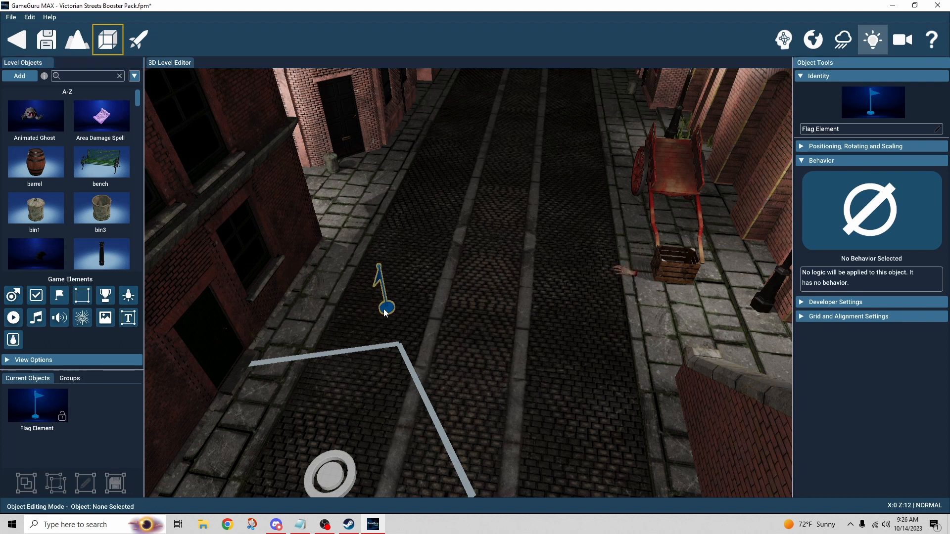
pyautogui.press('Delete')
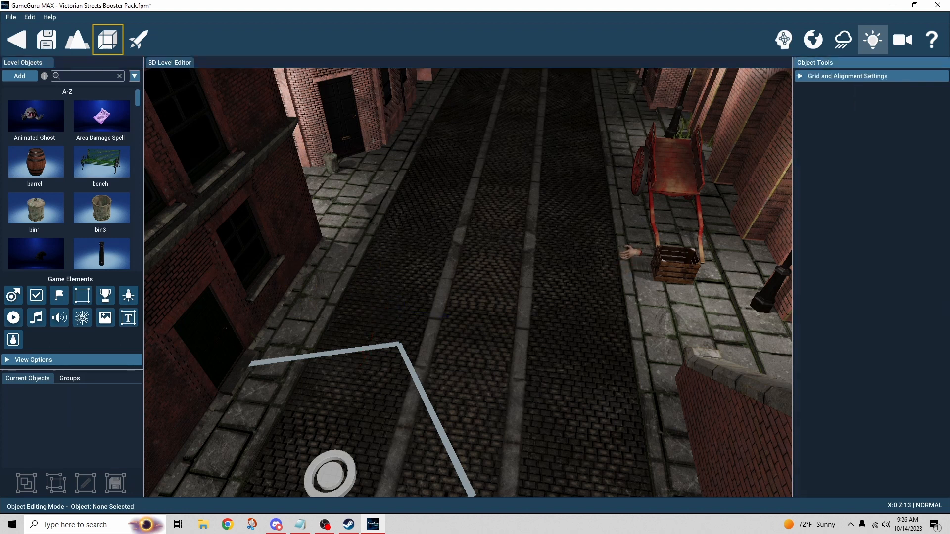
# Step: Select the Severed hand beside the crate and examine the choices in its Crawler Appearance Mode
pyautogui.moveTo(509, 283); pyautogui.dragTo(561, 260, button='right')
pyautogui.click(583, 262)
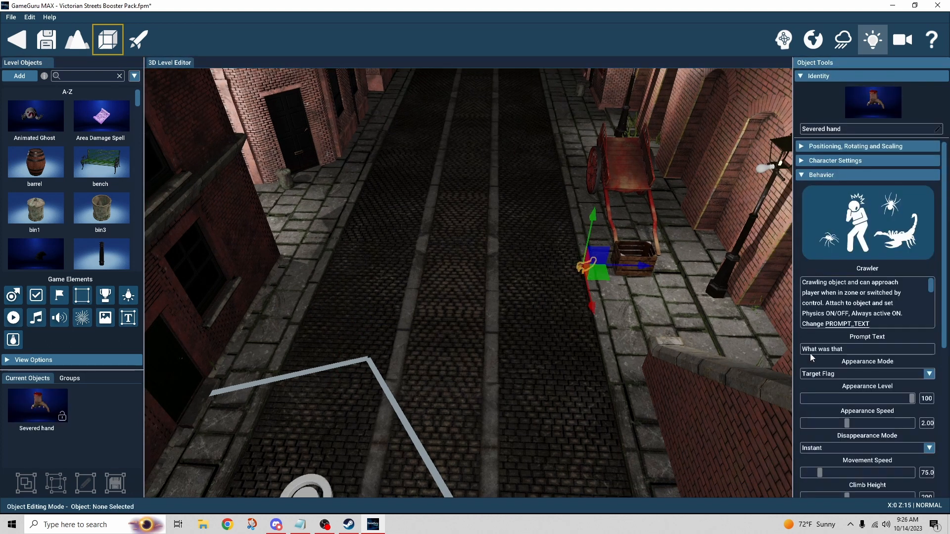
pyautogui.click(877, 373)
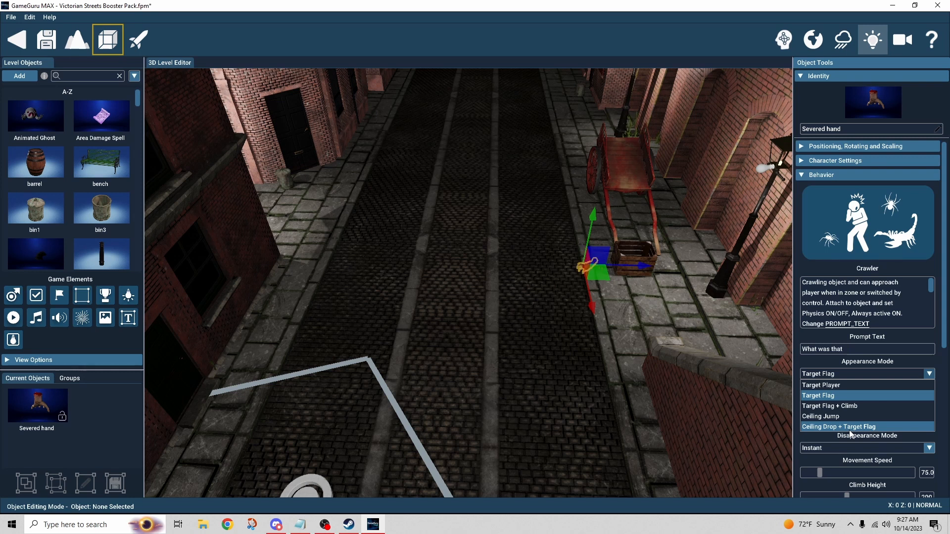
pyautogui.click(810, 368)
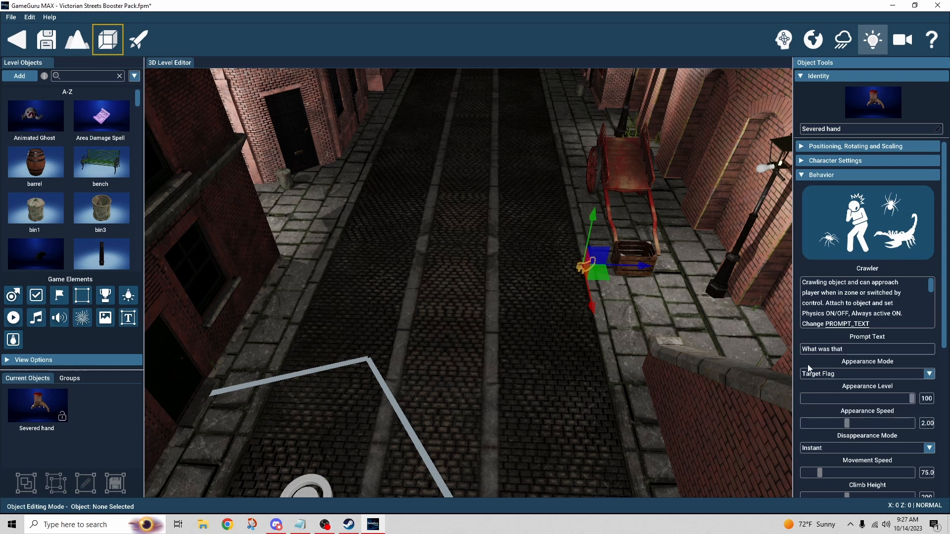
pyautogui.scroll(-2, 805, 368)
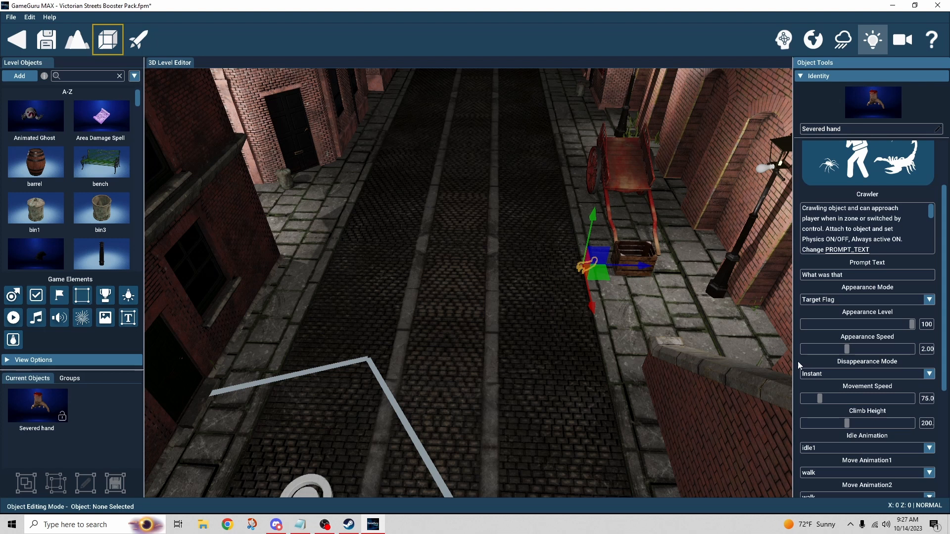
pyautogui.click(831, 303)
pyautogui.click(830, 304)
# Step: Review the Severed hand's Appearance Level and Appearance Speed, and view its Disappearance Mode options
pyautogui.scroll(-1, 914, 299)
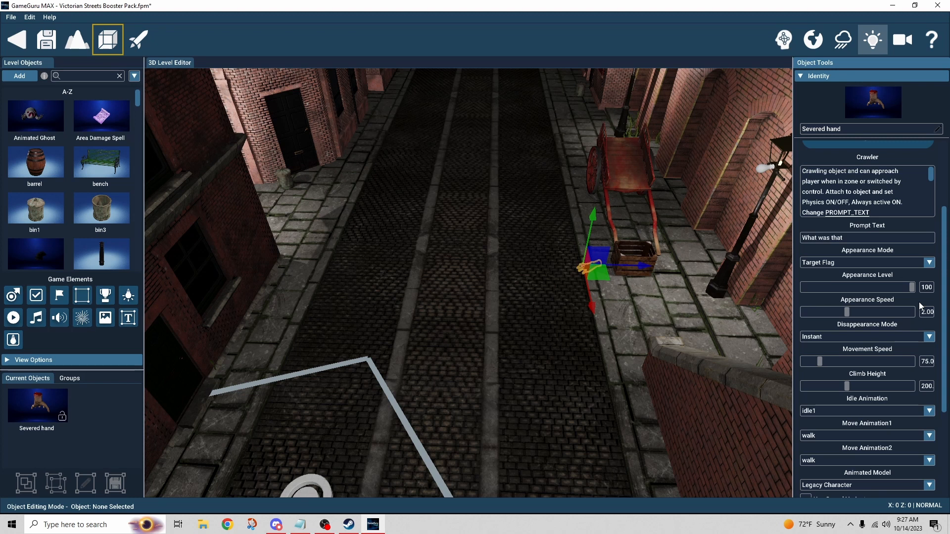
pyautogui.scroll(-1, 918, 302)
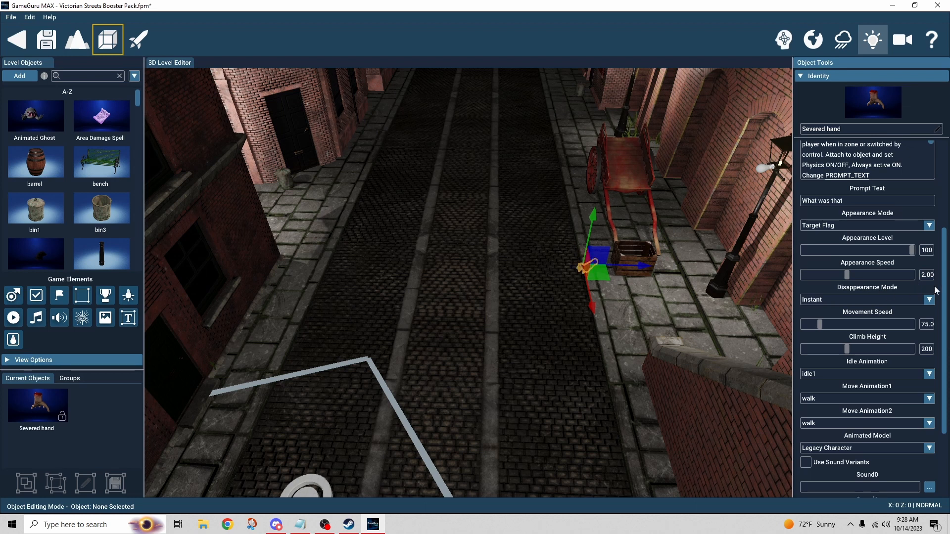
pyautogui.scroll(-1, 935, 290)
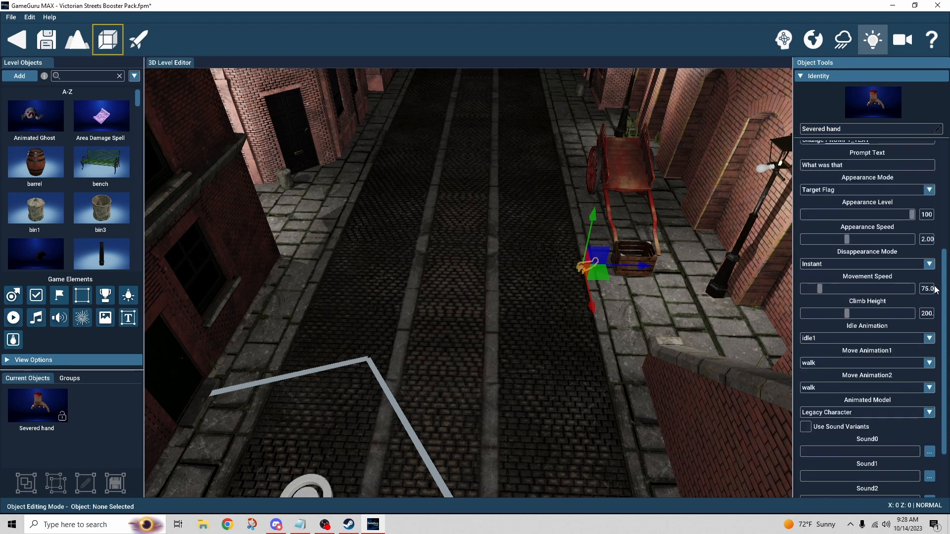
pyautogui.click(878, 265)
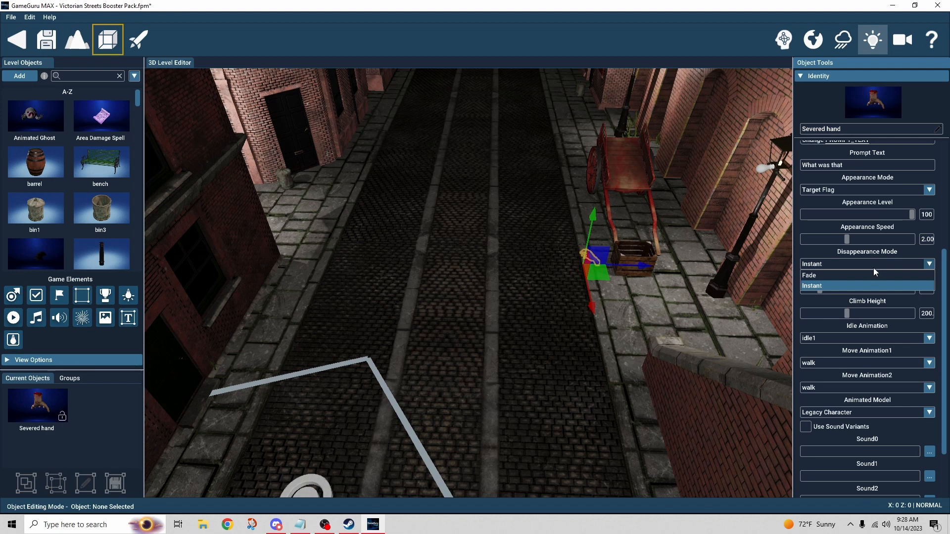
pyautogui.click(608, 355)
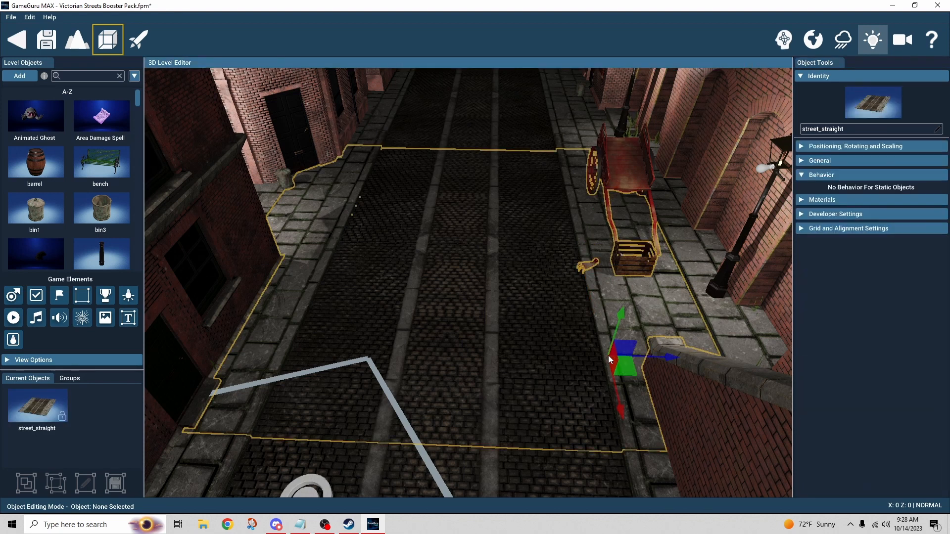
# Step: Look at the flag in the side alley, and reselect the Severed hand beside the crate
pyautogui.moveTo(607, 355); pyautogui.dragTo(541, 331, button='right')
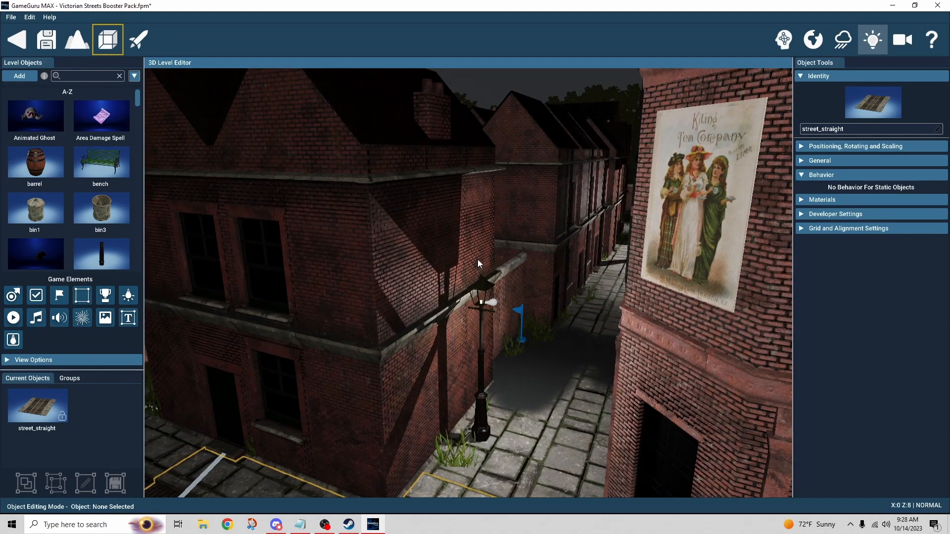
pyautogui.moveTo(516, 276); pyautogui.dragTo(428, 385, button='right')
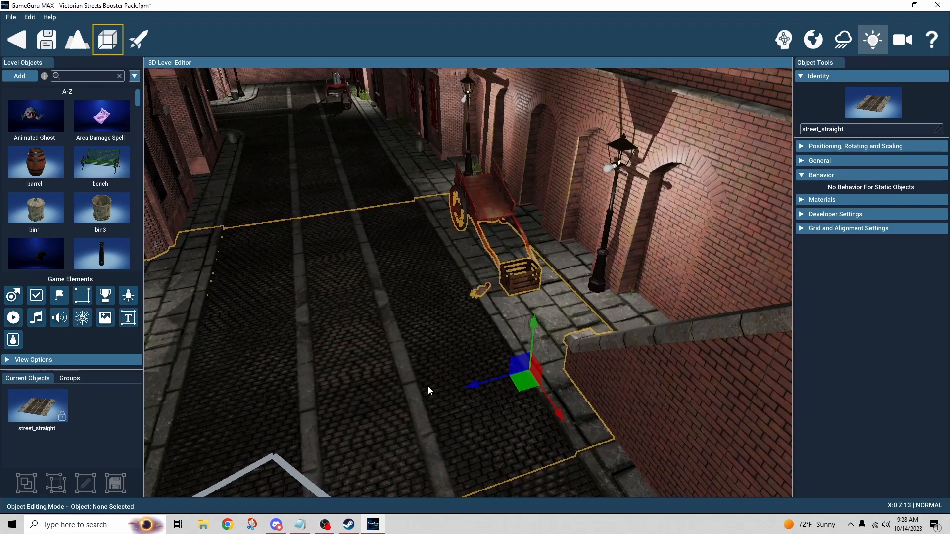
pyautogui.click(481, 286)
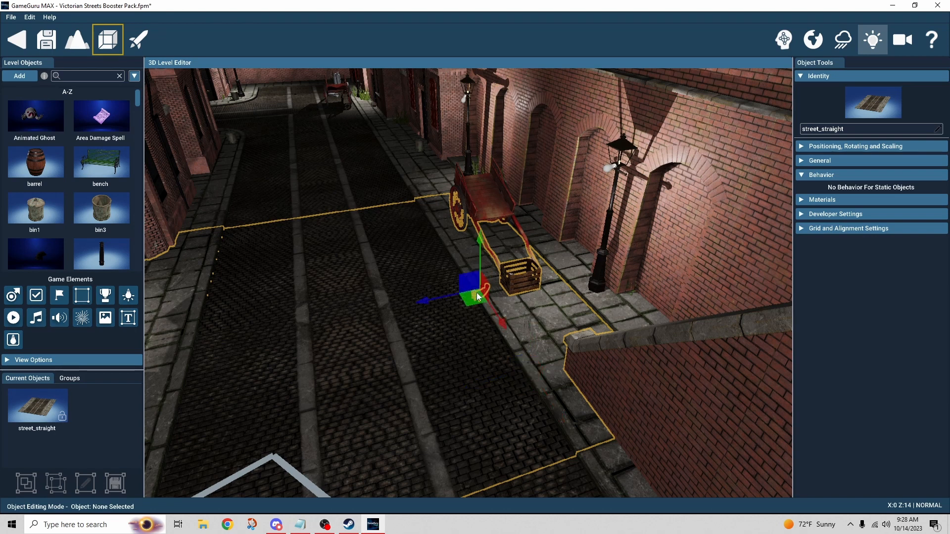
pyautogui.press('w')
pyautogui.moveTo(495, 310); pyautogui.dragTo(474, 320, button='right')
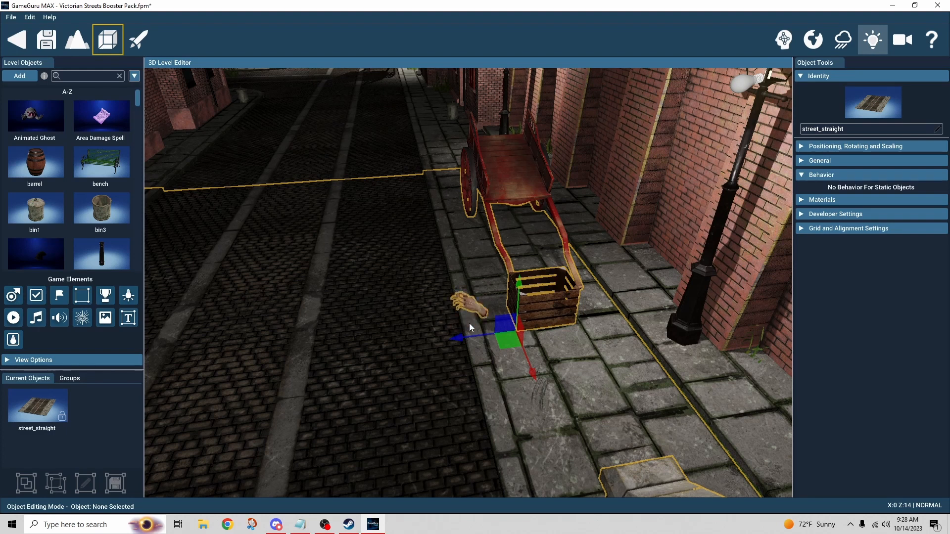
pyautogui.click(469, 323)
pyautogui.click(477, 316)
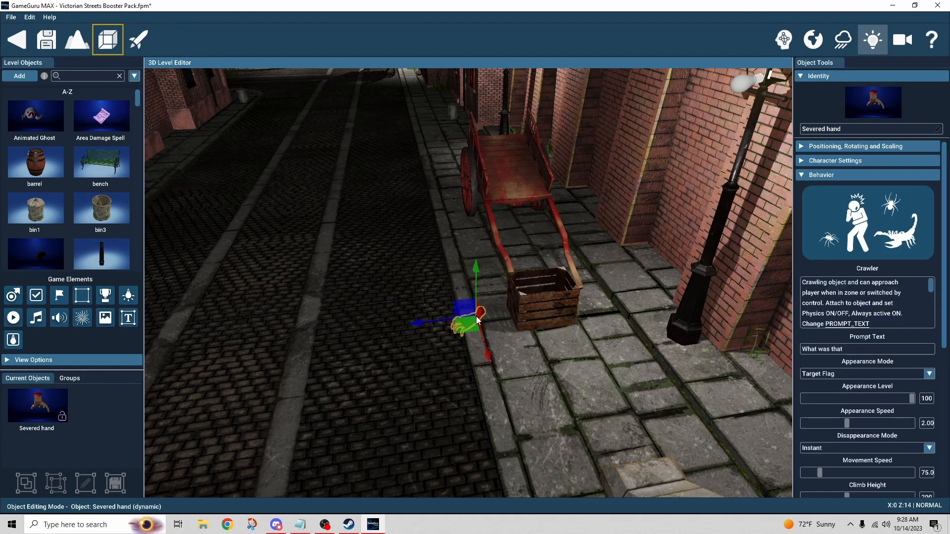
# Step: Review the Severed hand's Movement Speed and Climb Height, and compare them with the climbing choice in Appearance Mode
pyautogui.press('s')
pyautogui.press('a')
pyautogui.scroll(-3, 814, 328)
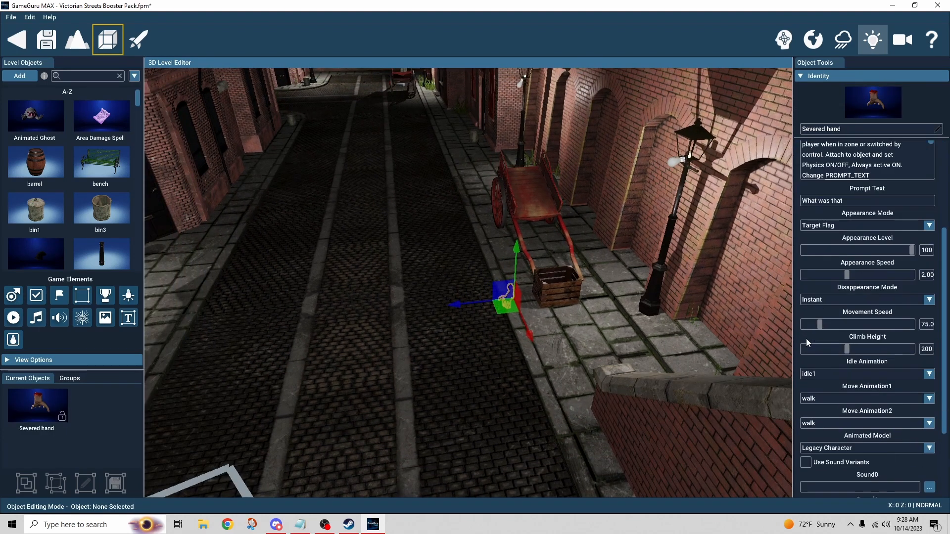
pyautogui.scroll(-1, 930, 345)
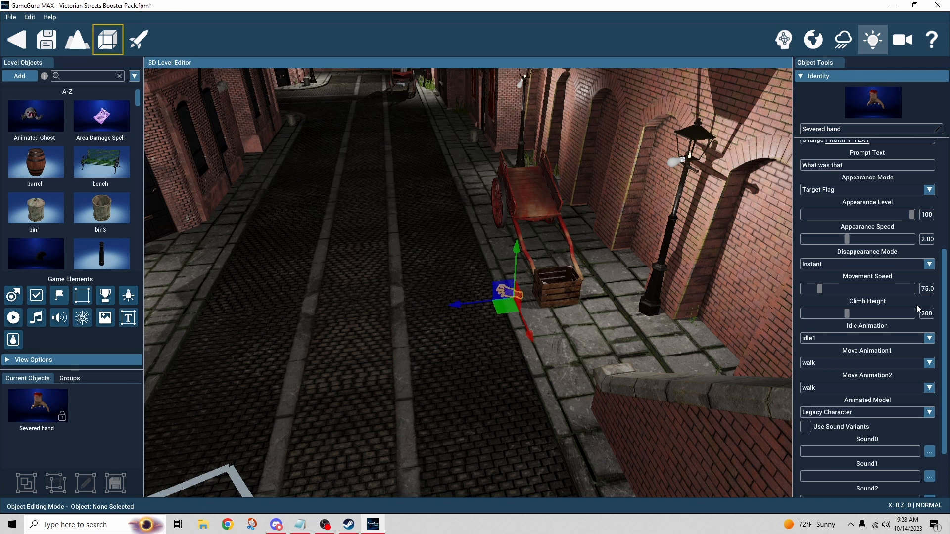
pyautogui.click(927, 192)
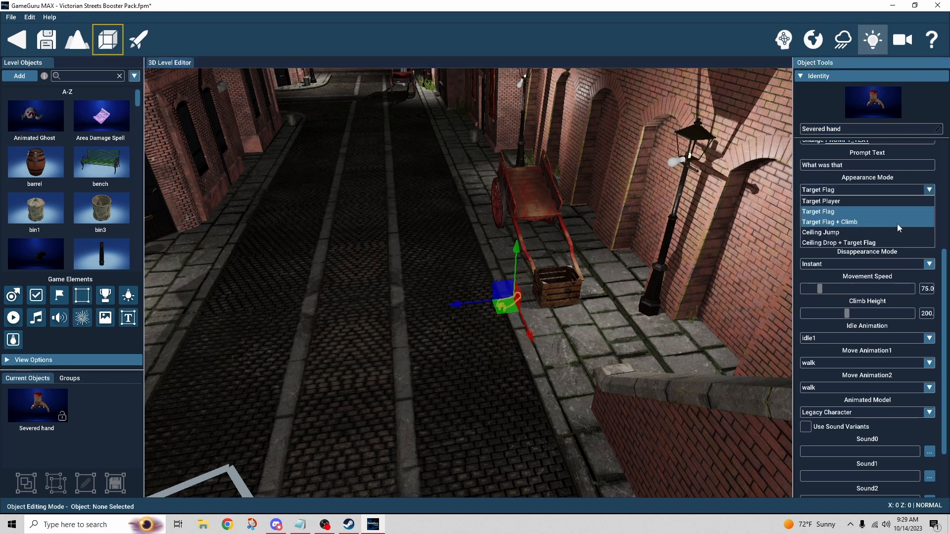
pyautogui.click(910, 319)
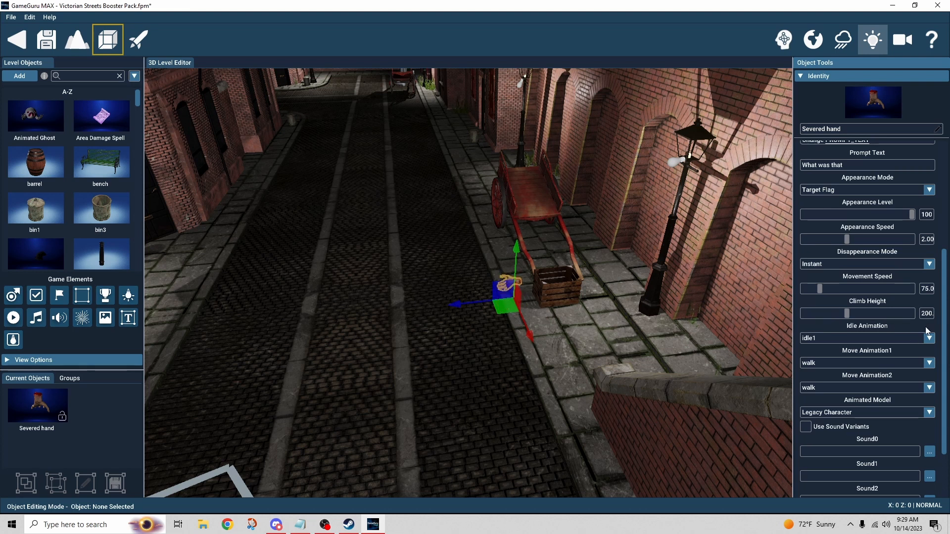
# Step: Examine the Severed hand's Idle Animation and Move Animation1 choices, keeping idle1 and walk
pyautogui.scroll(-3, 927, 330)
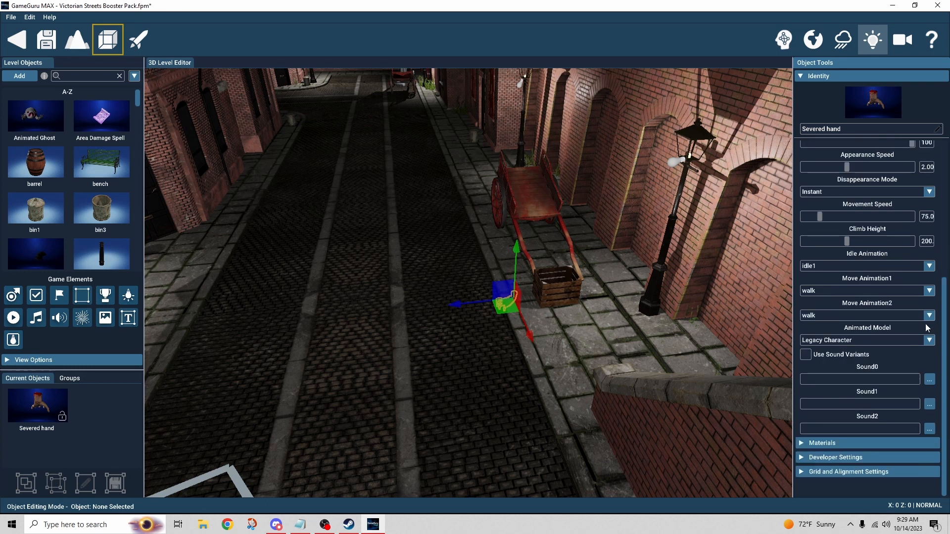
pyautogui.click(866, 268)
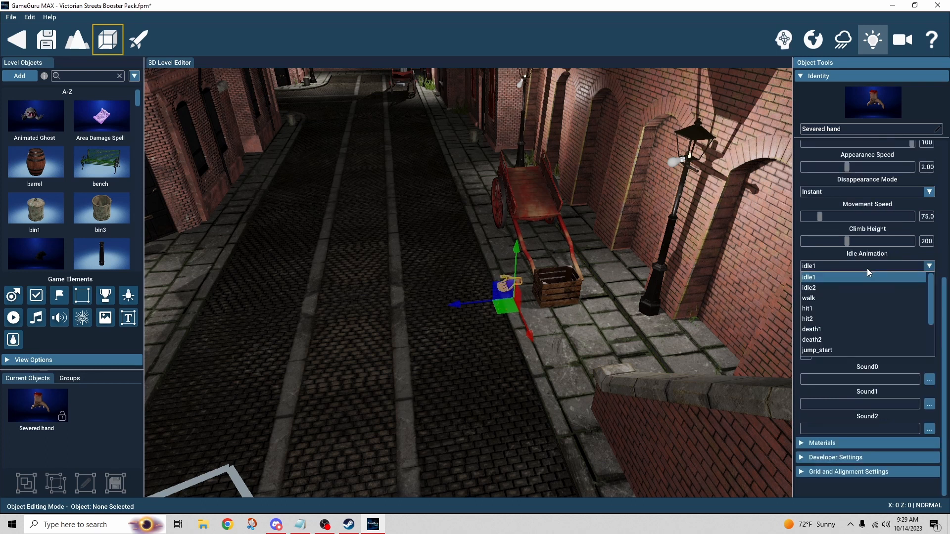
pyautogui.click(867, 268)
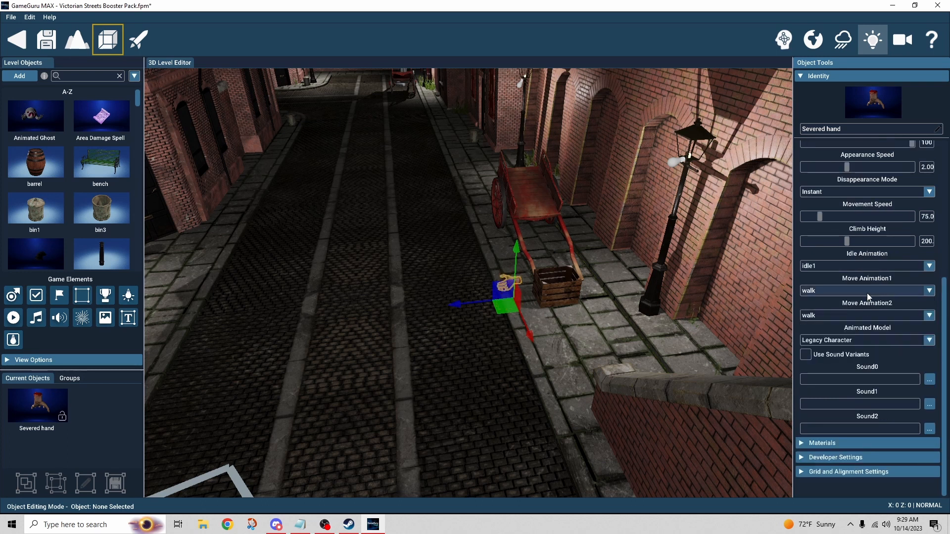
pyautogui.click(867, 292)
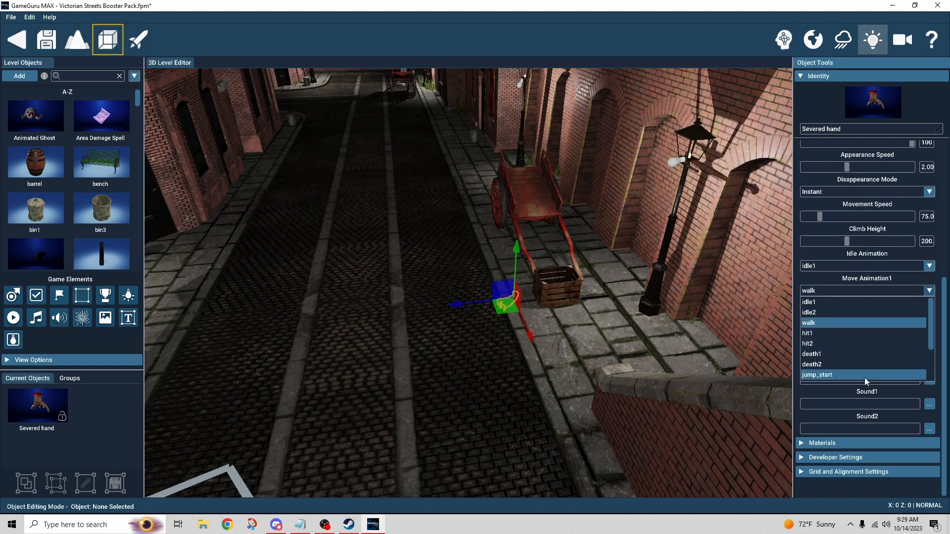
pyautogui.scroll(-2, 864, 348)
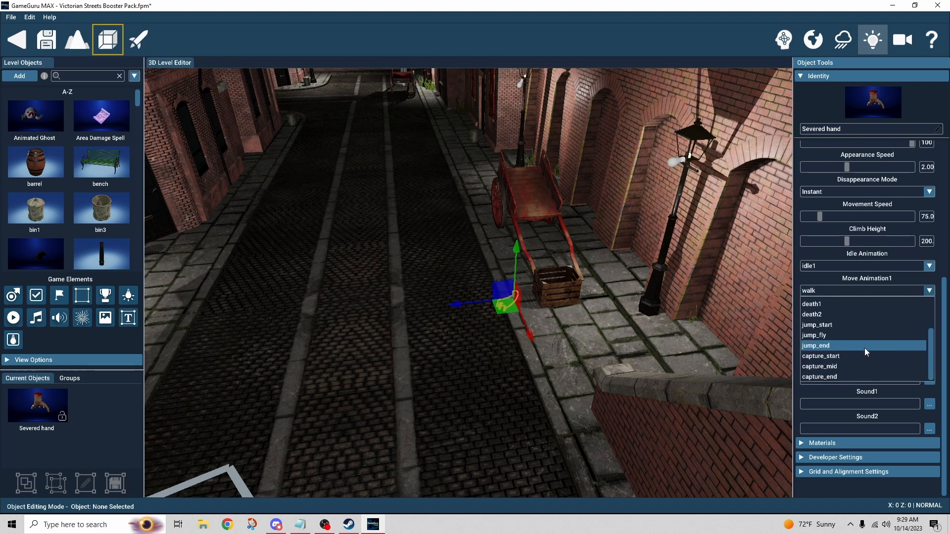
pyautogui.scroll(2, 864, 348)
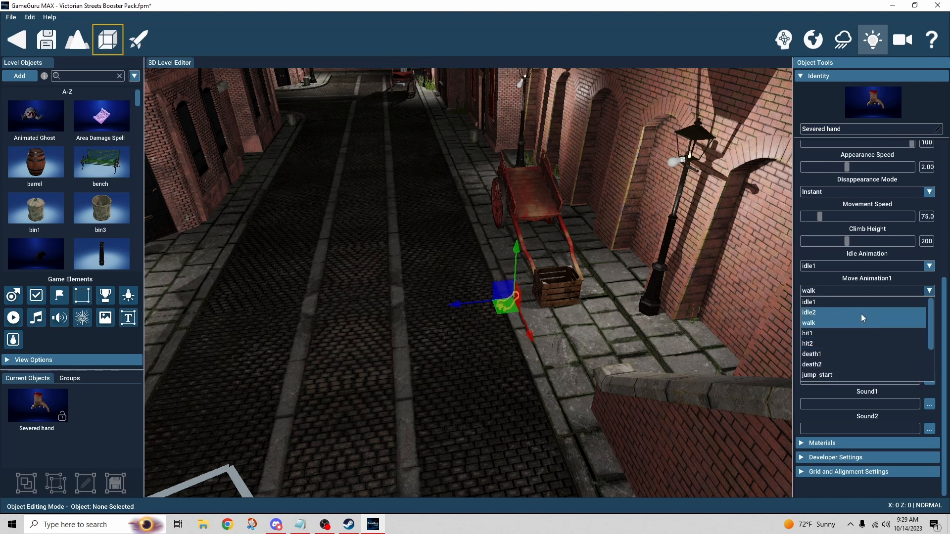
pyautogui.click(867, 287)
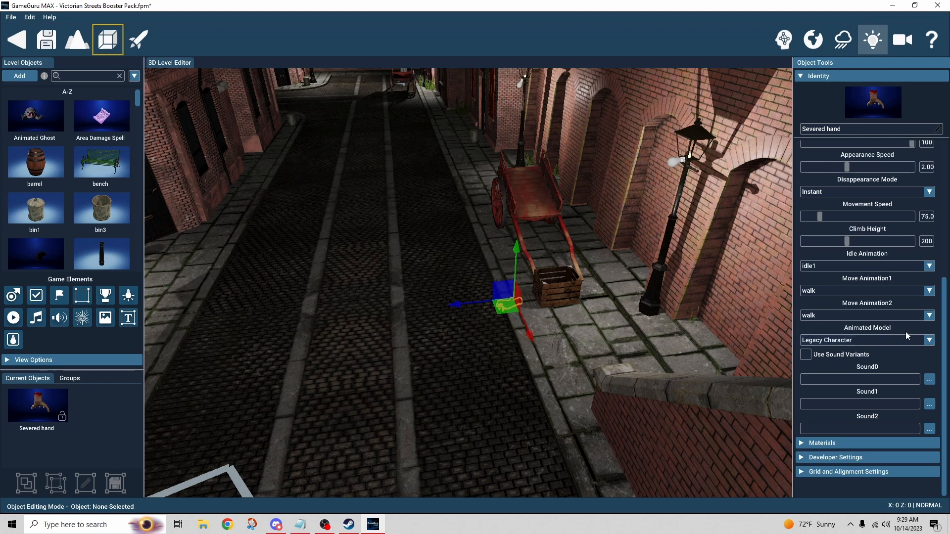
# Step: Check the Animated Model options for the Severed hand, keeping Legacy Character
pyautogui.click(863, 340)
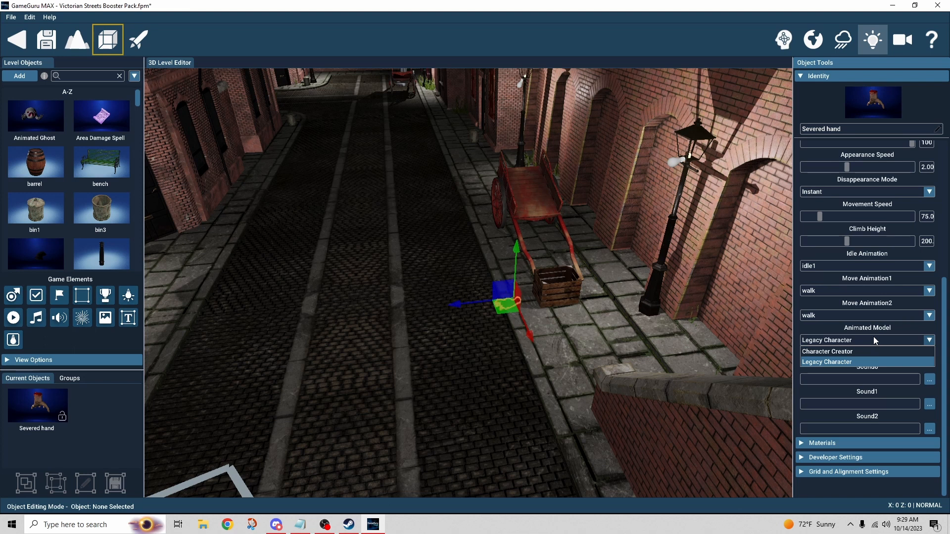
pyautogui.click(874, 338)
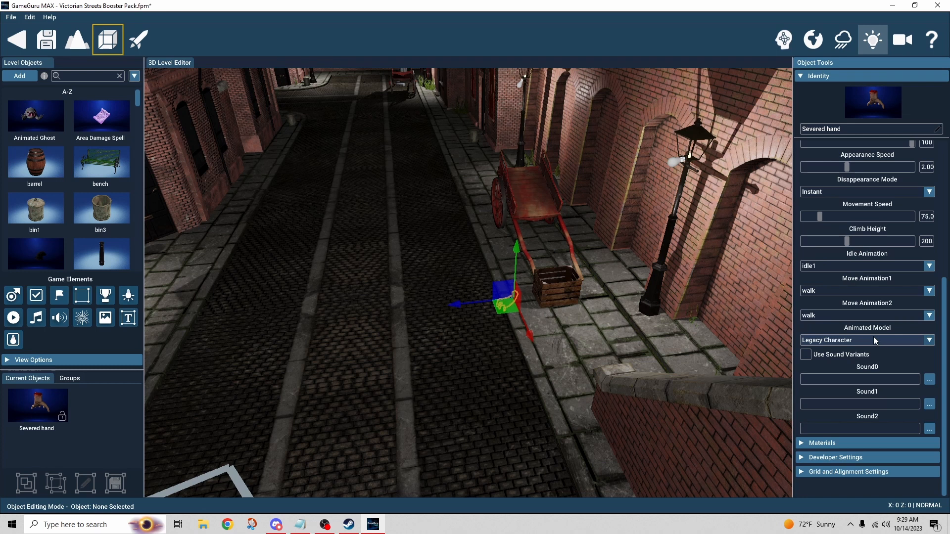
pyautogui.click(874, 340)
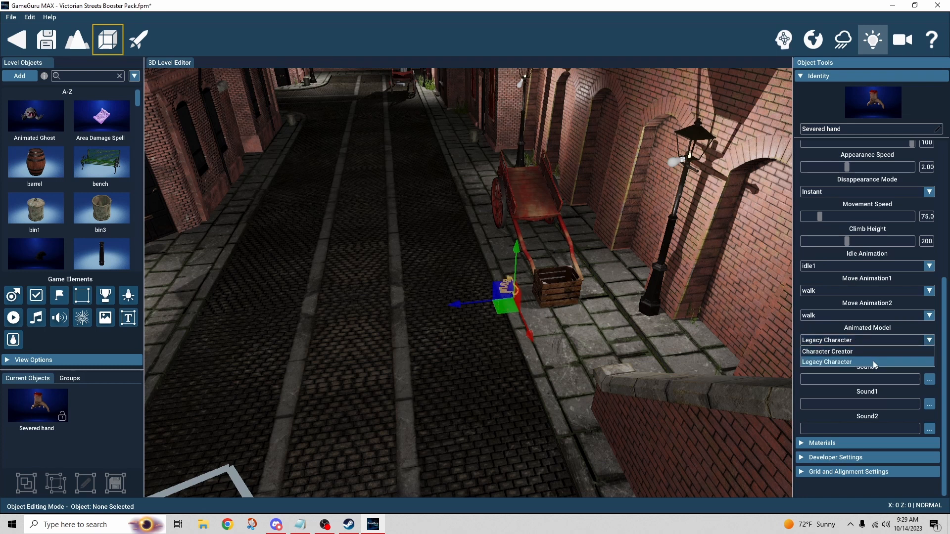
pyautogui.click(885, 342)
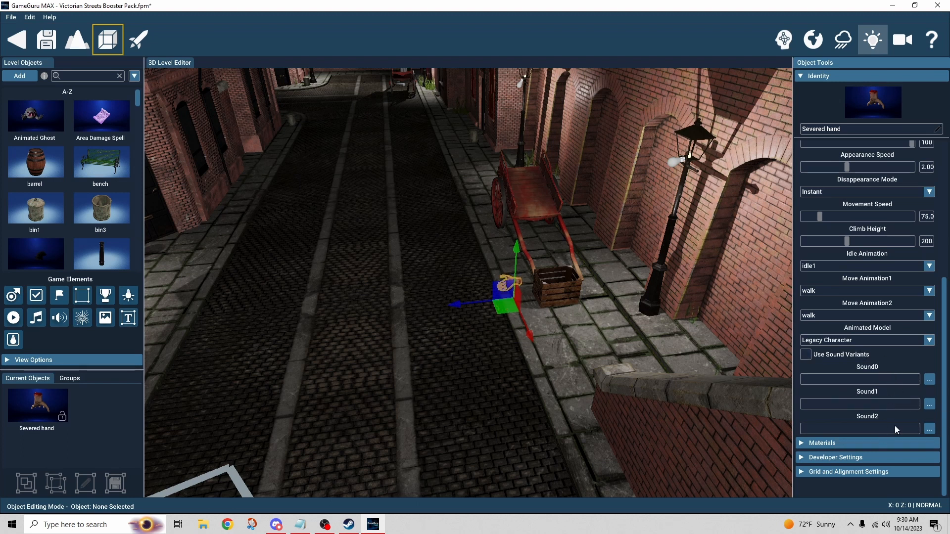
# Step: Read the Crawler behavior description through its sound notes, and return to the Severed hand's sound slots
pyautogui.scroll(5, 887, 284)
pyautogui.scroll(-3, 894, 310)
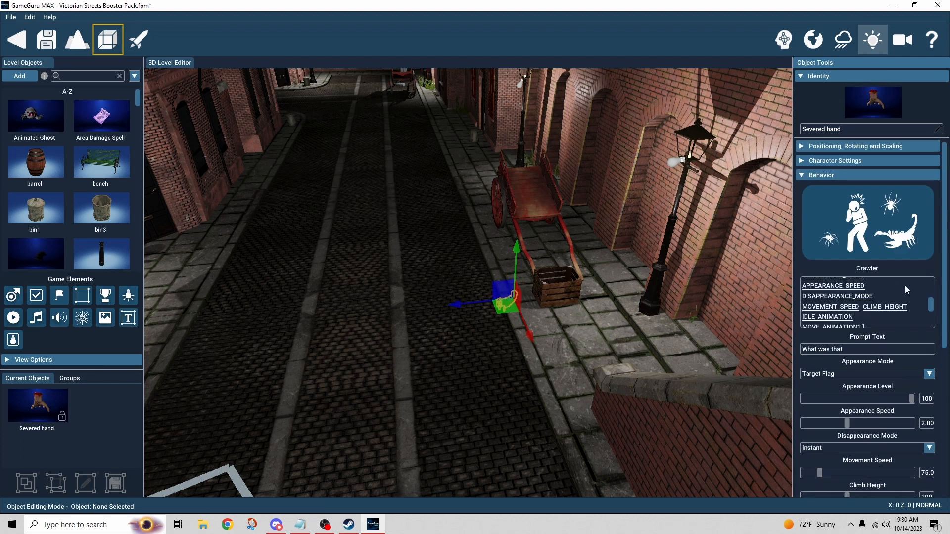
pyautogui.scroll(-3, 886, 294)
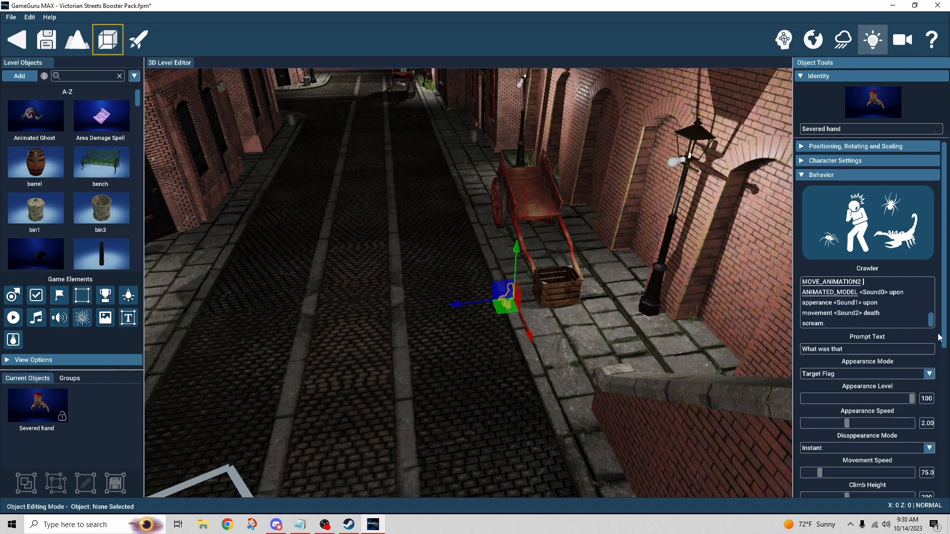
pyautogui.scroll(-2, 939, 338)
pyautogui.scroll(-5, 939, 337)
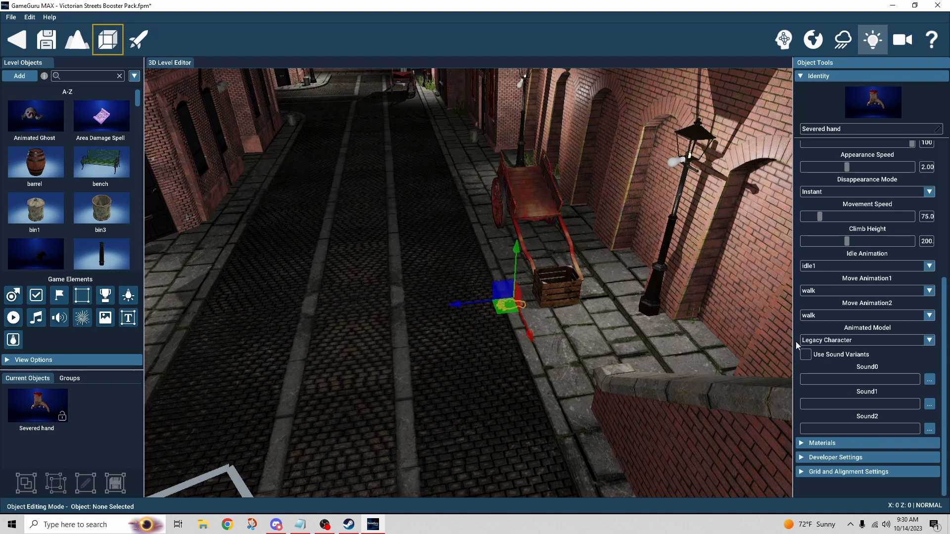
# Step: Look around the street and side alley, and return to the zone outlined on the road near the Severed hand
pyautogui.moveTo(559, 388); pyautogui.dragTo(495, 387, button='right')
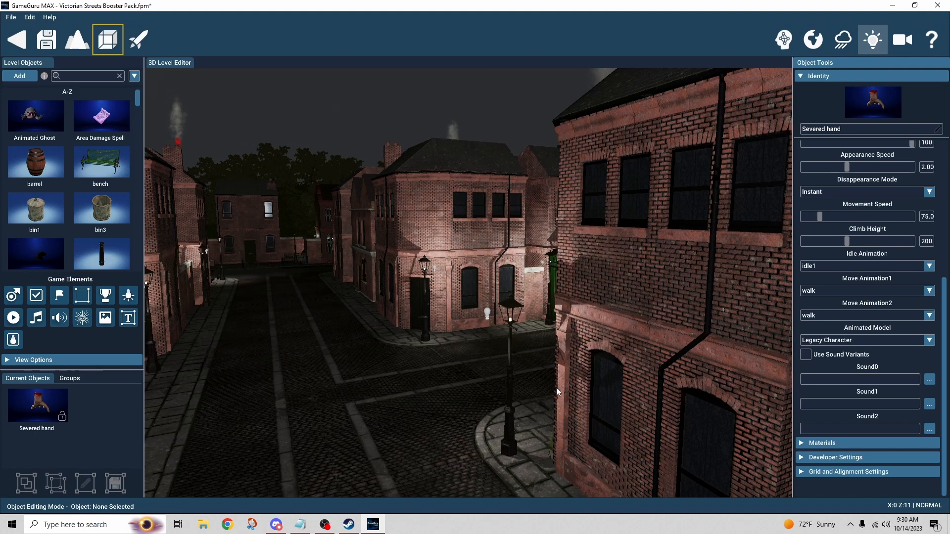
pyautogui.moveTo(533, 394); pyautogui.dragTo(693, 420, button='right')
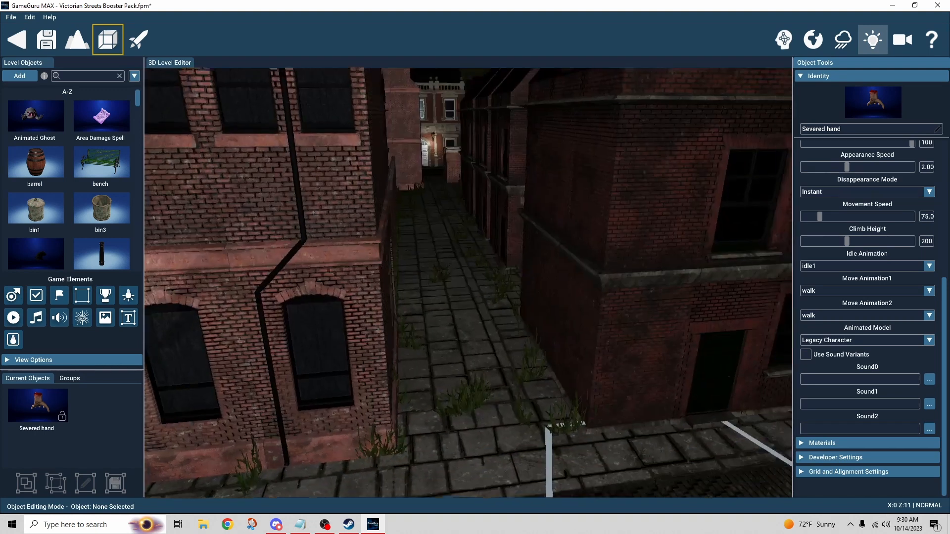
pyautogui.moveTo(465, 405)
pyautogui.mouseDown(button='right')
pyautogui.moveTo(386, 396)
pyautogui.moveTo(465, 405)
pyautogui.mouseUp(button='right')
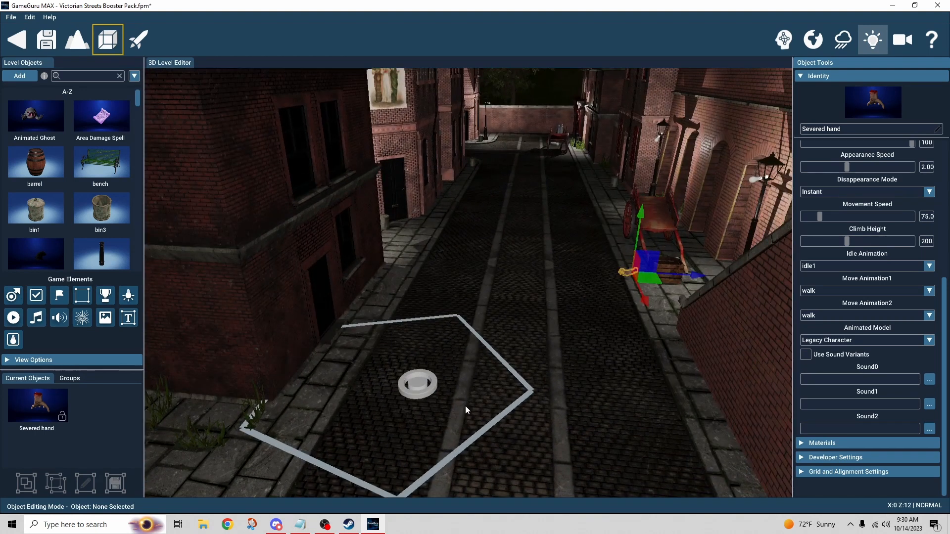